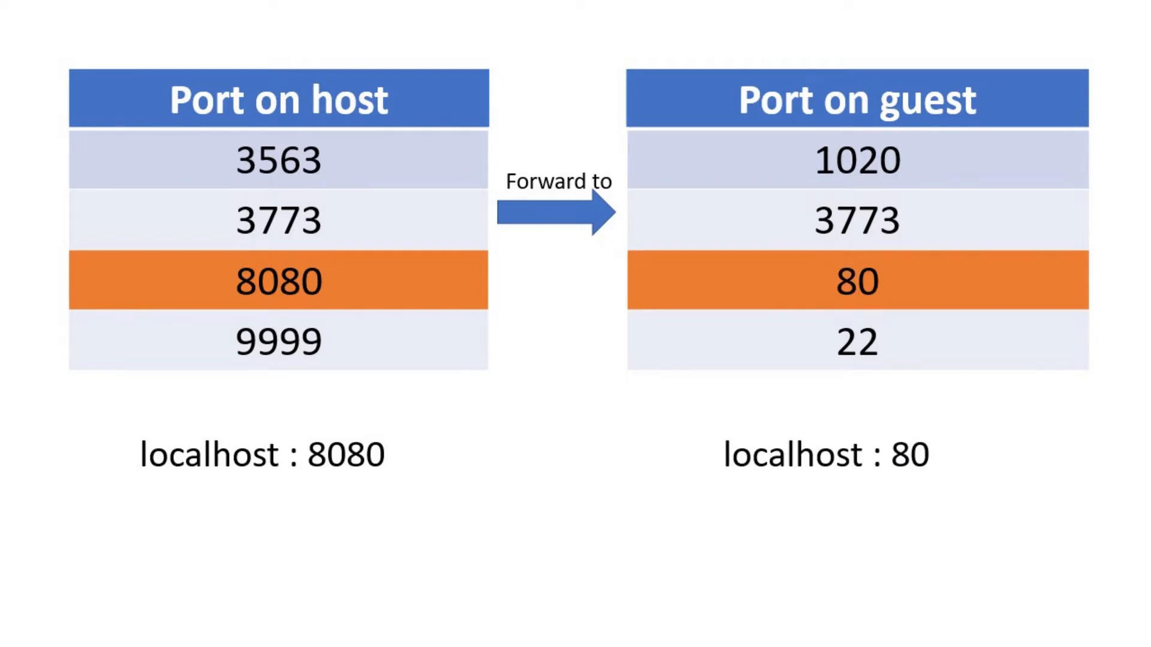
# Step: Advance to the Host/Guest diagram and reveal the Apache box and its Port 80 link
pyautogui.press('Right')
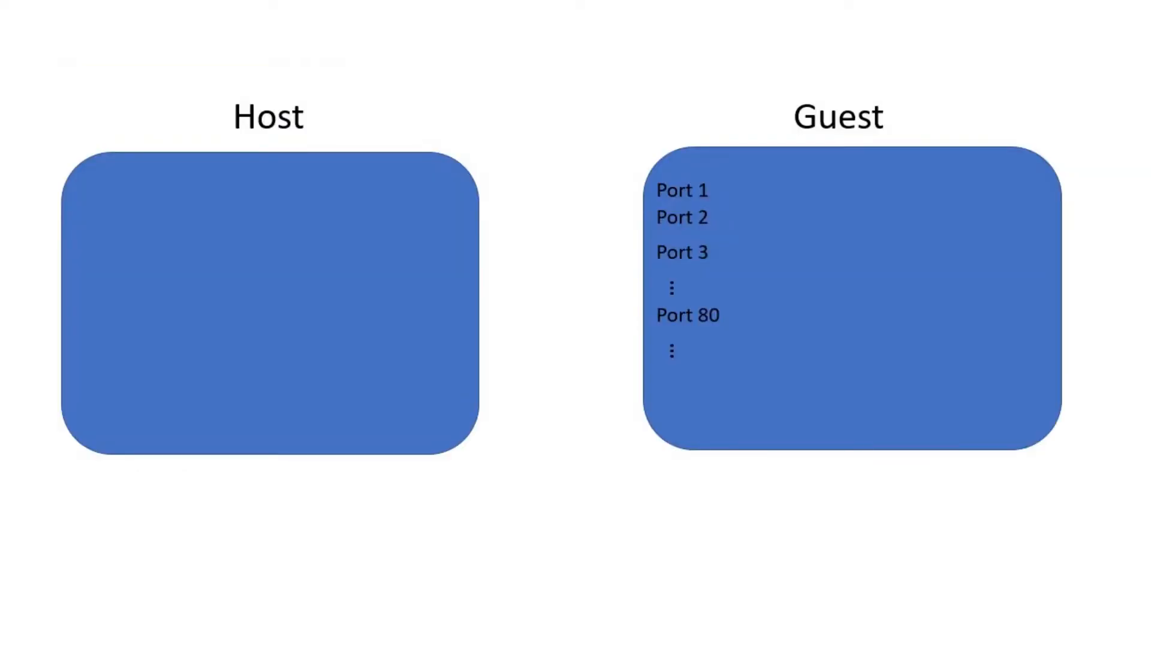
pyautogui.press('Right')
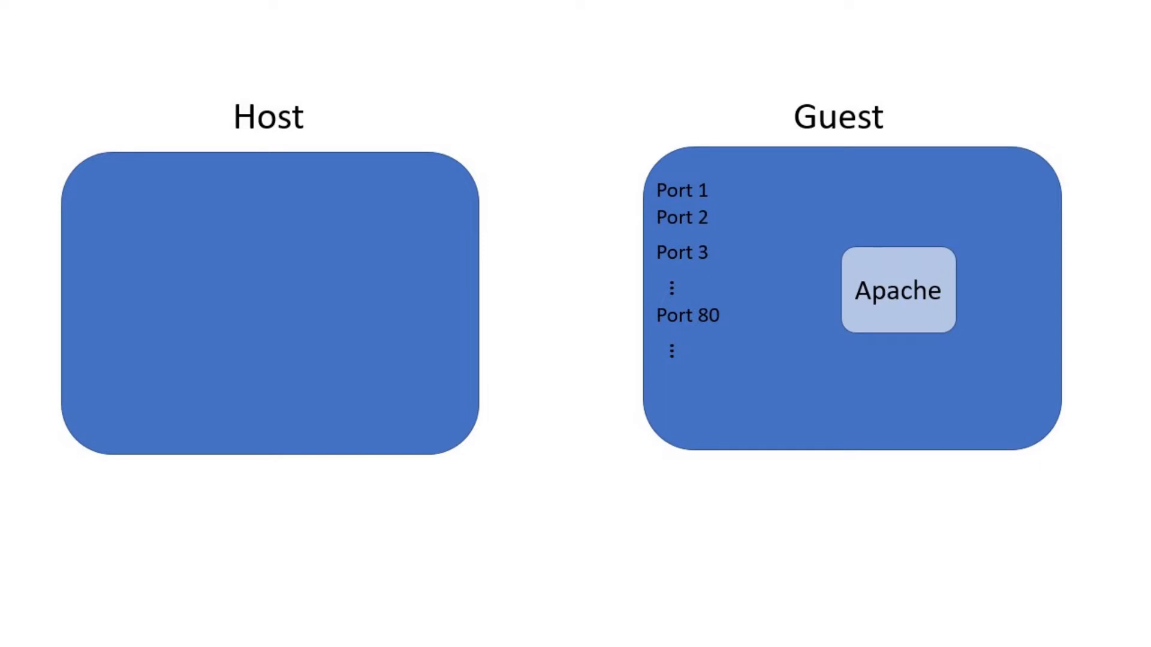
pyautogui.press('Right')
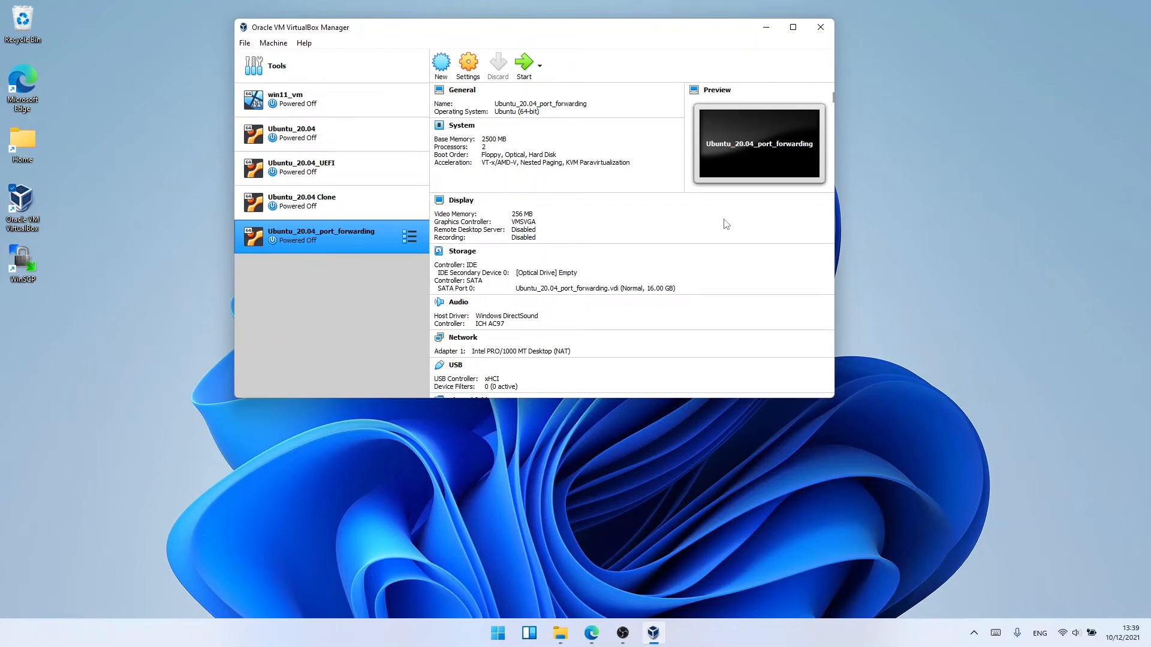
# Step: Start the Ubuntu_20.04_port_forwarding VM, then in a terminal run sudo apt update and sudo apt install apache2 -y
pyautogui.click(529, 67)
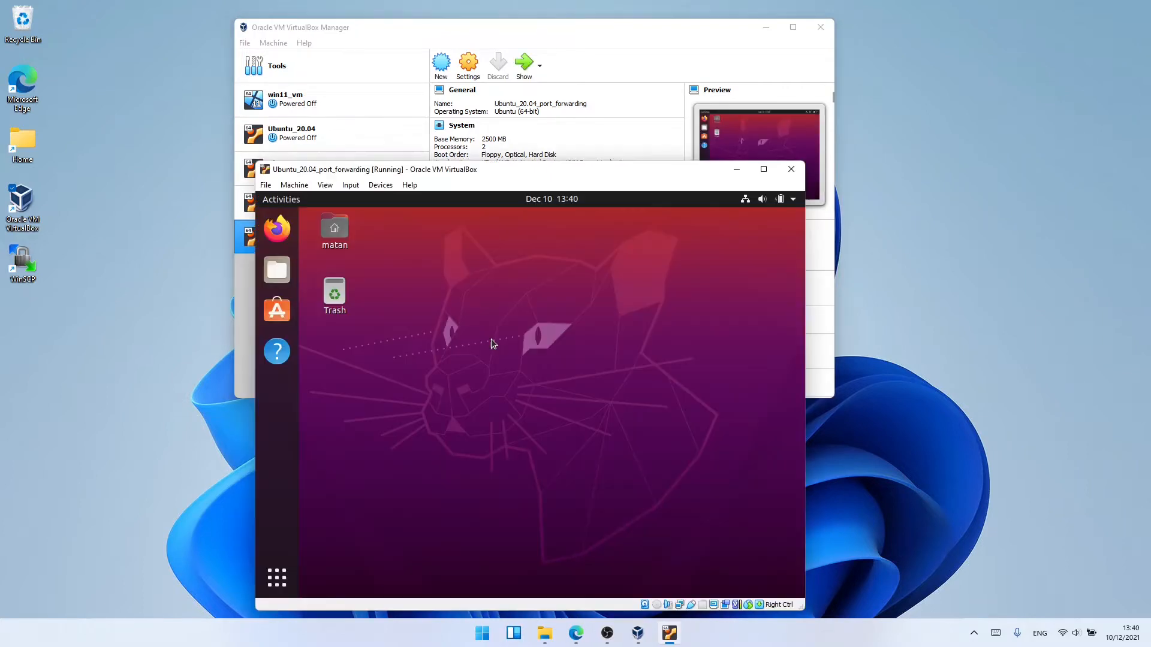
pyautogui.hotkey('ctrl', 'alt', 't')
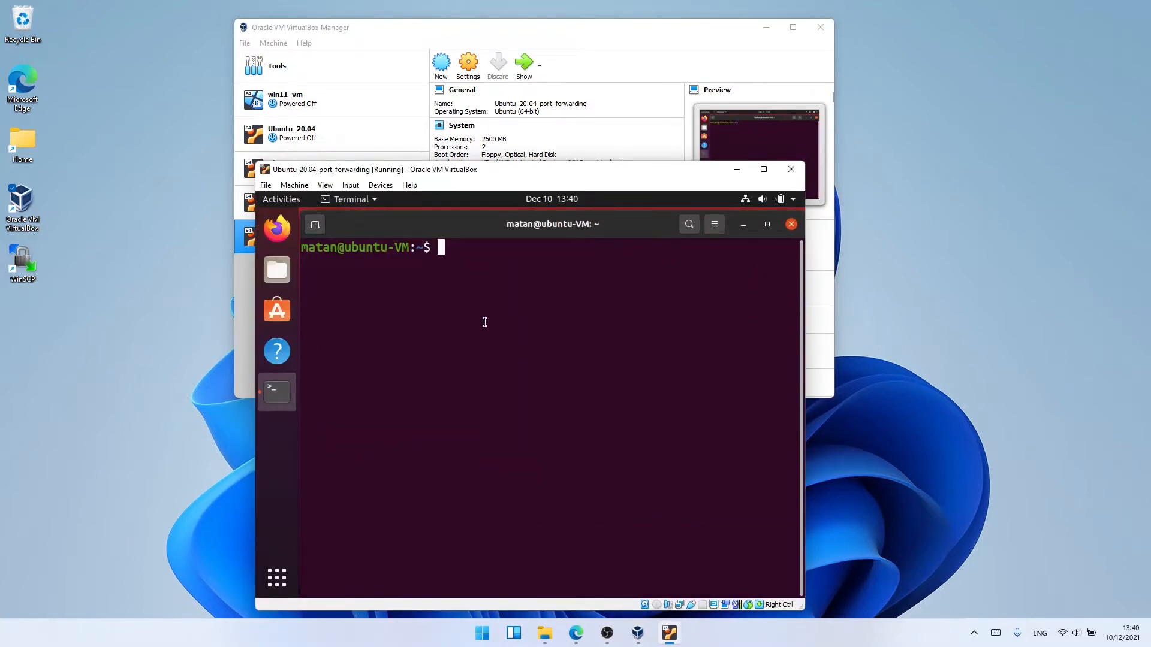
pyautogui.write('sudo apt update')
pyautogui.press('Return')
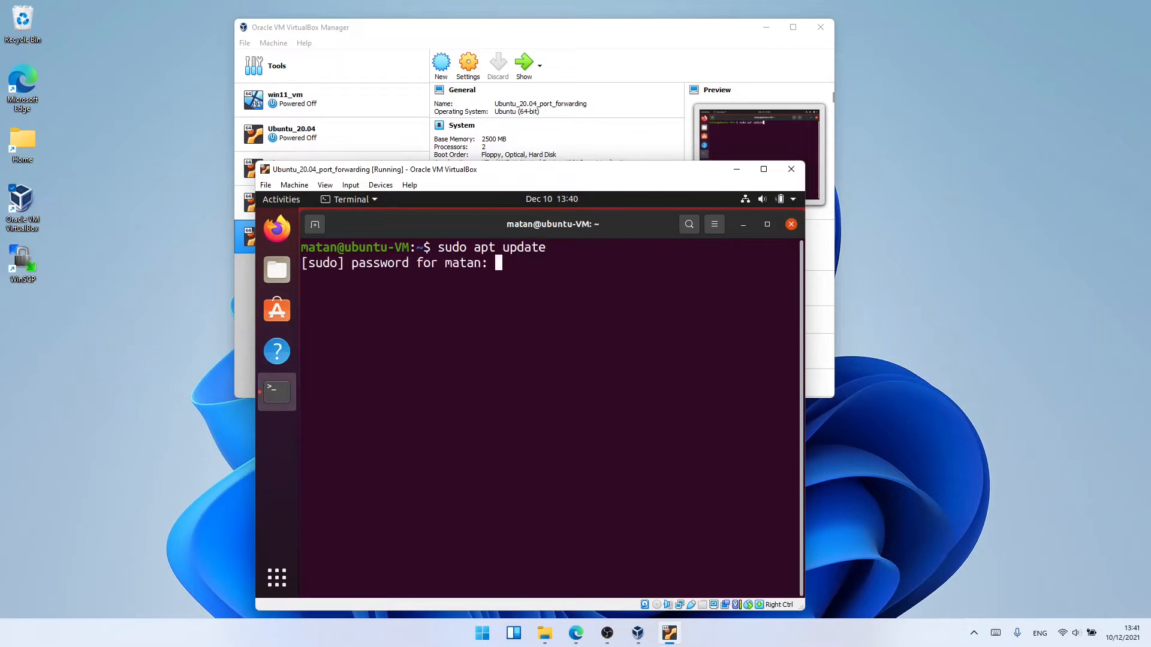
pyautogui.press('Return')
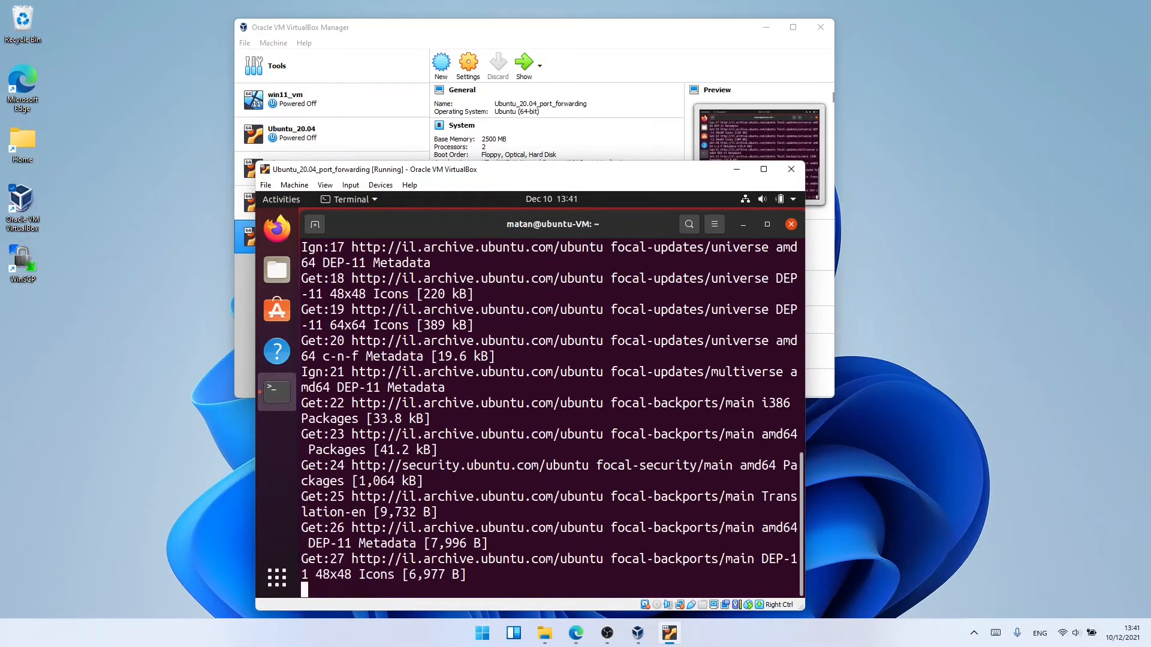
pyautogui.write('sudo apt ')
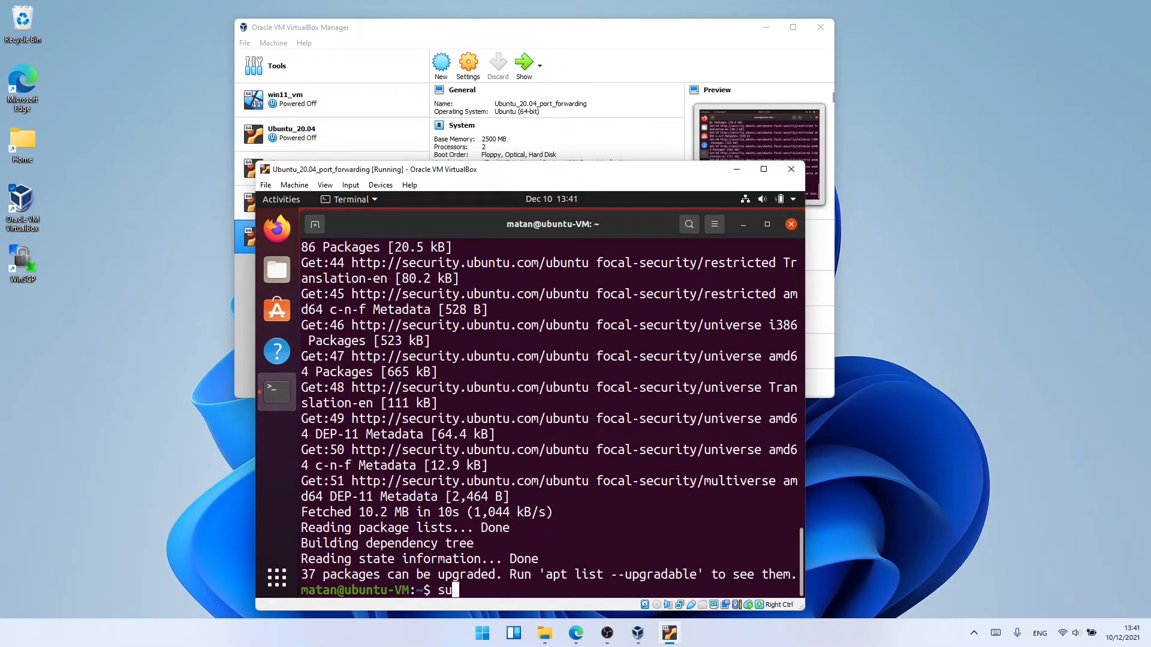
pyautogui.write('install')
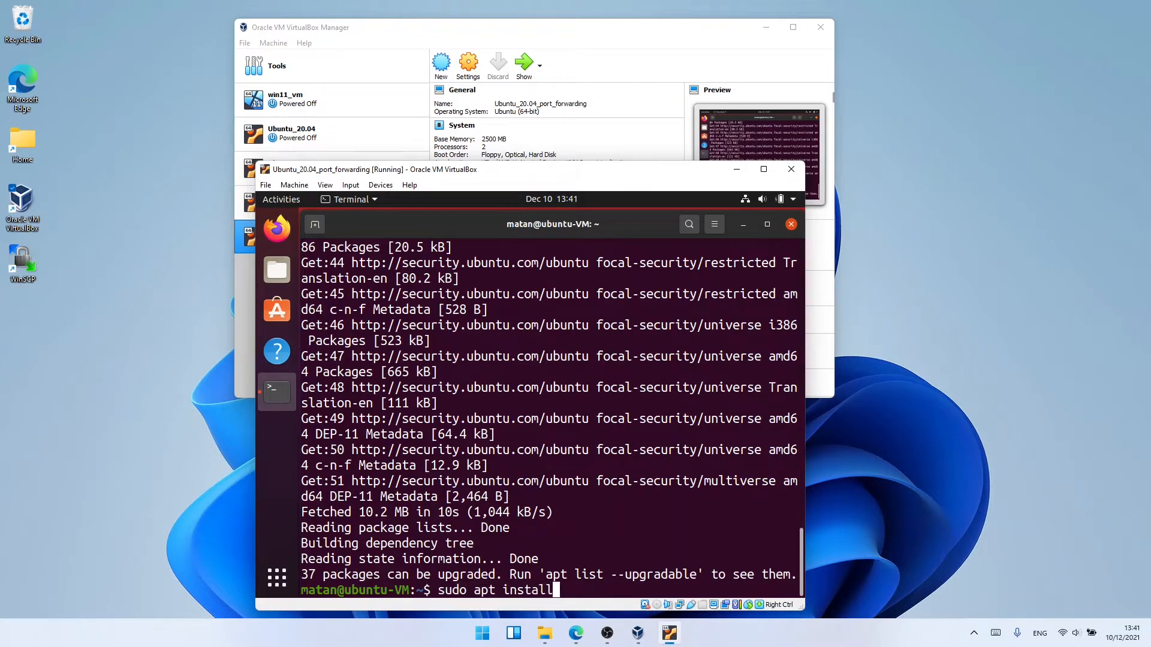
pyautogui.write(' apache2 -y')
pyautogui.press('Return')
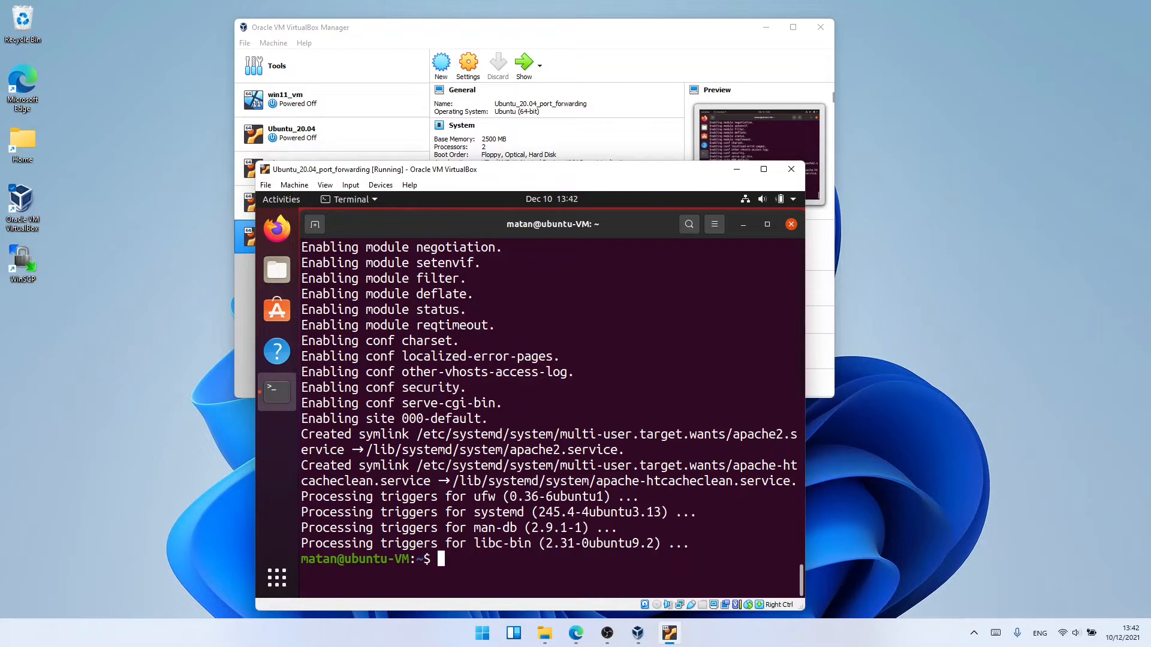
# Step: Open 127.0.0.1:80 in the guest's Firefox to show the Apache2 'It works!' page
pyautogui.click(264, 237)
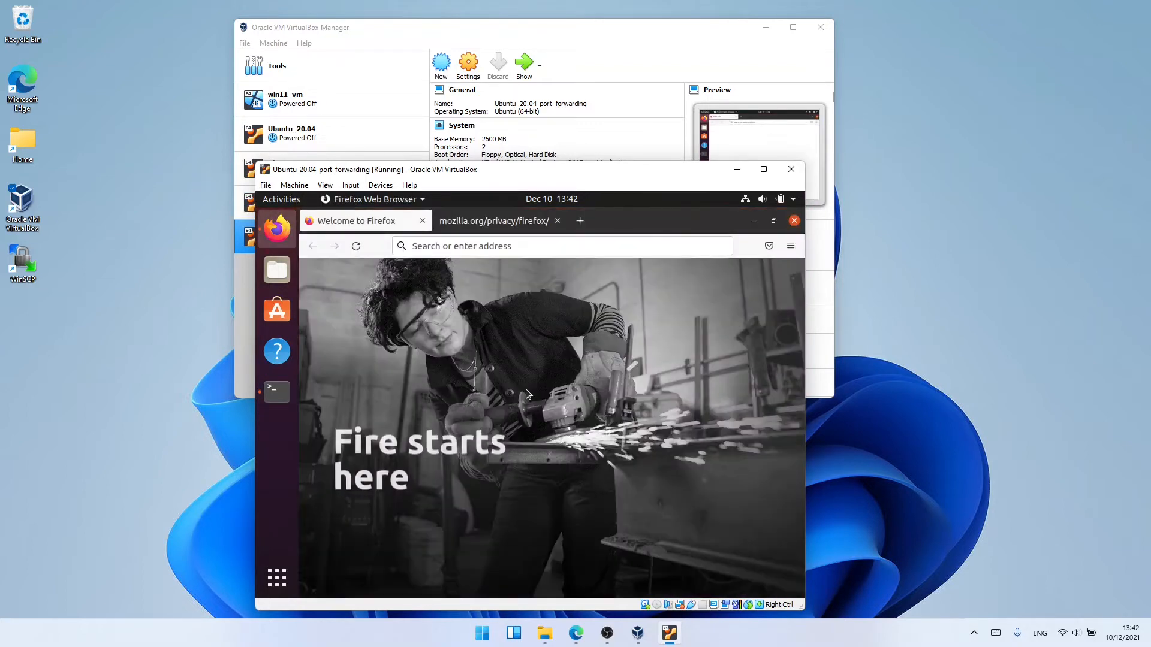
pyautogui.write('127.0')
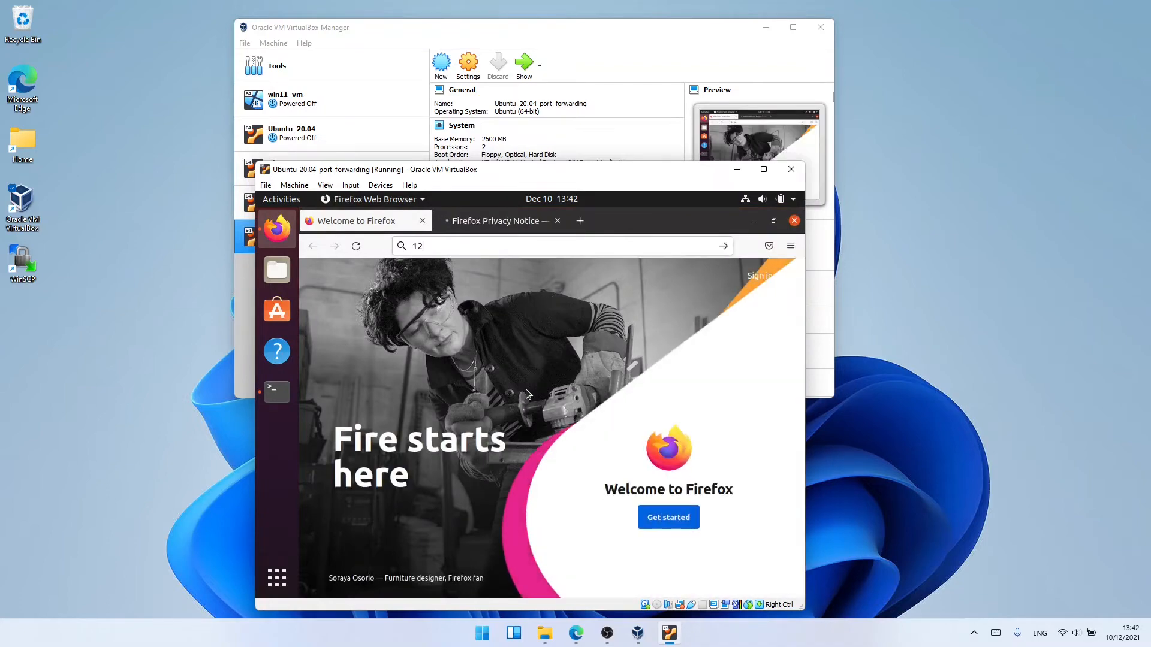
pyautogui.write('.0')
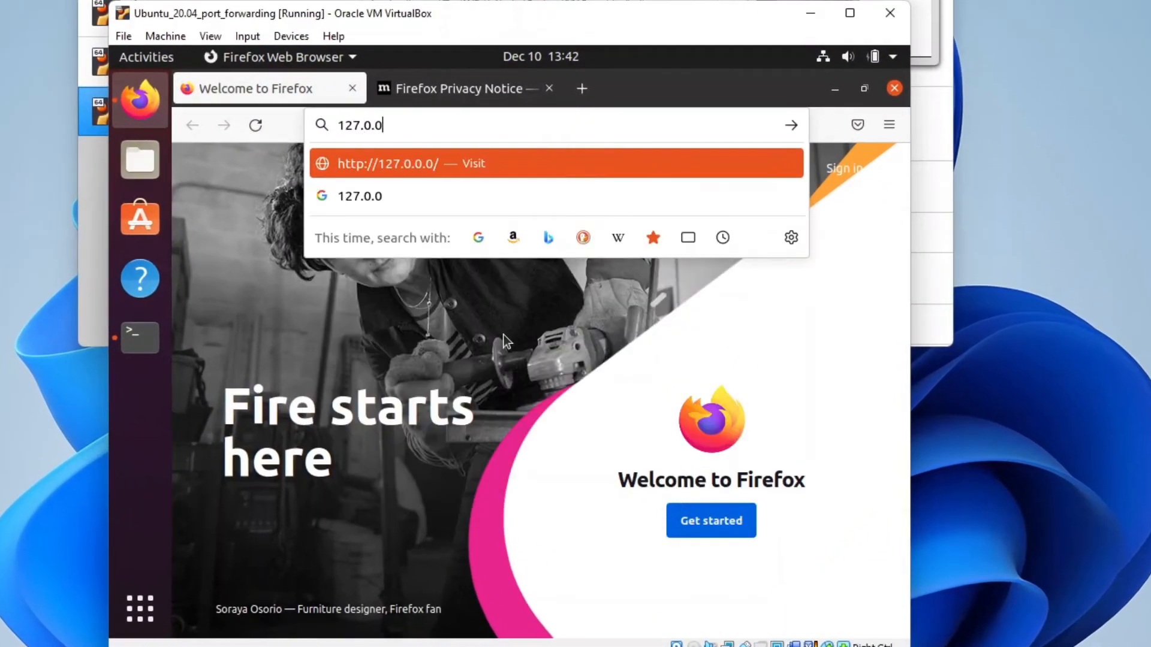
pyautogui.write('.1:80')
pyautogui.press('Return')
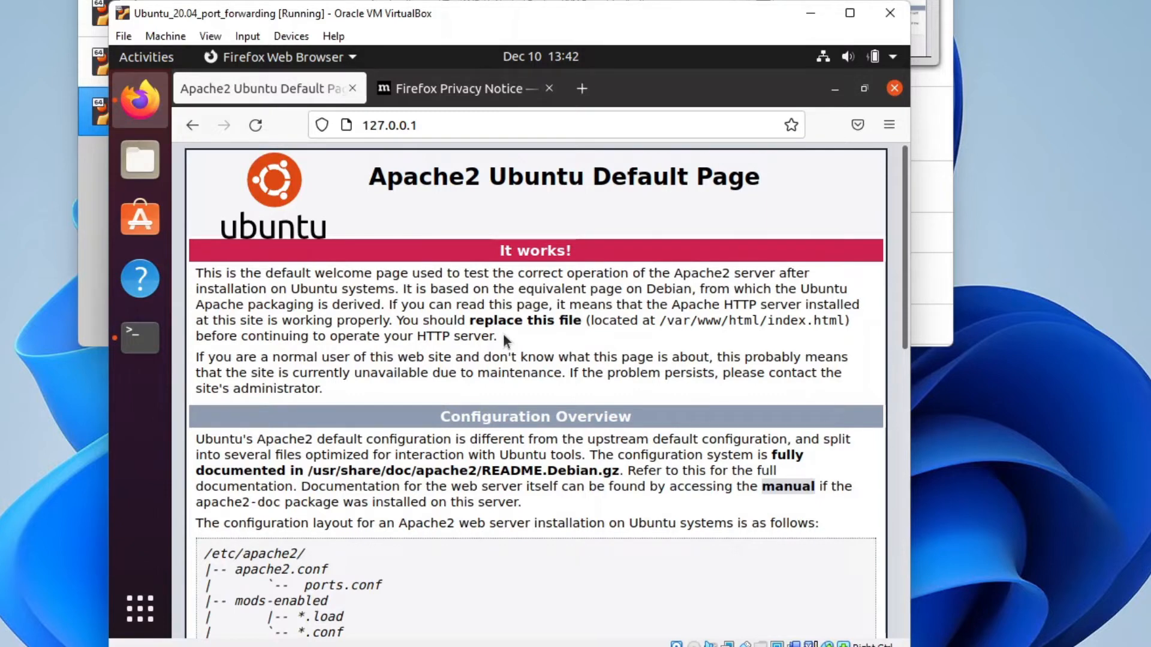
# Step: In the terminal, go to /var/www/html and open index.html with sudo nano
pyautogui.hotkey('alt', 'Tab')
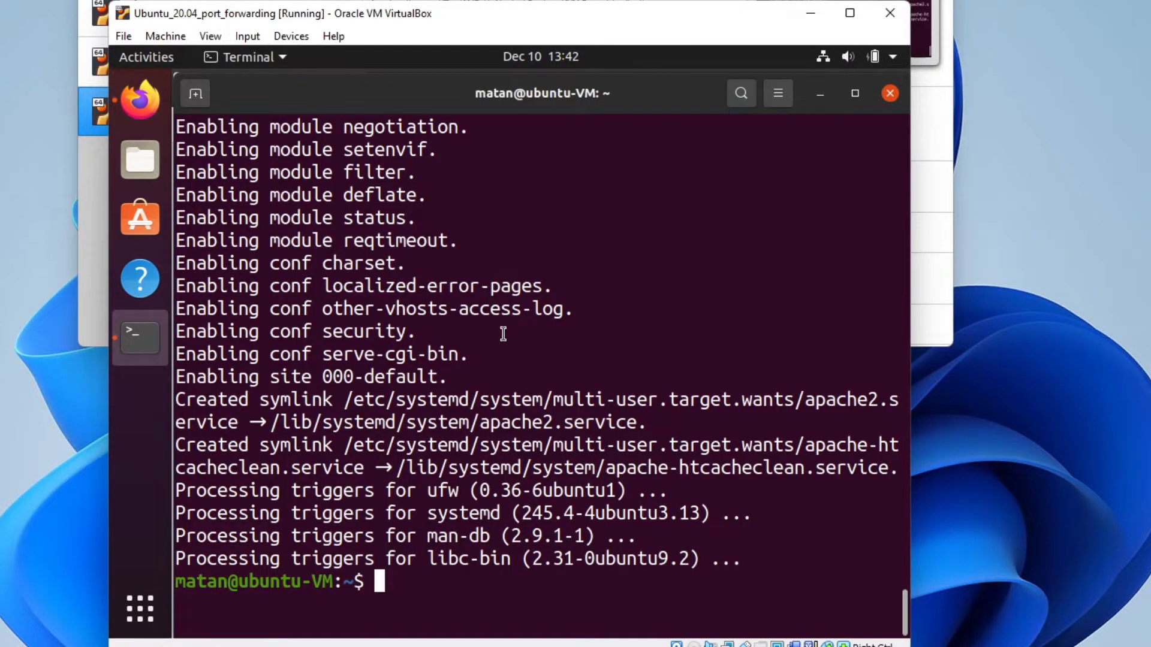
pyautogui.write('cd /var/www/html/')
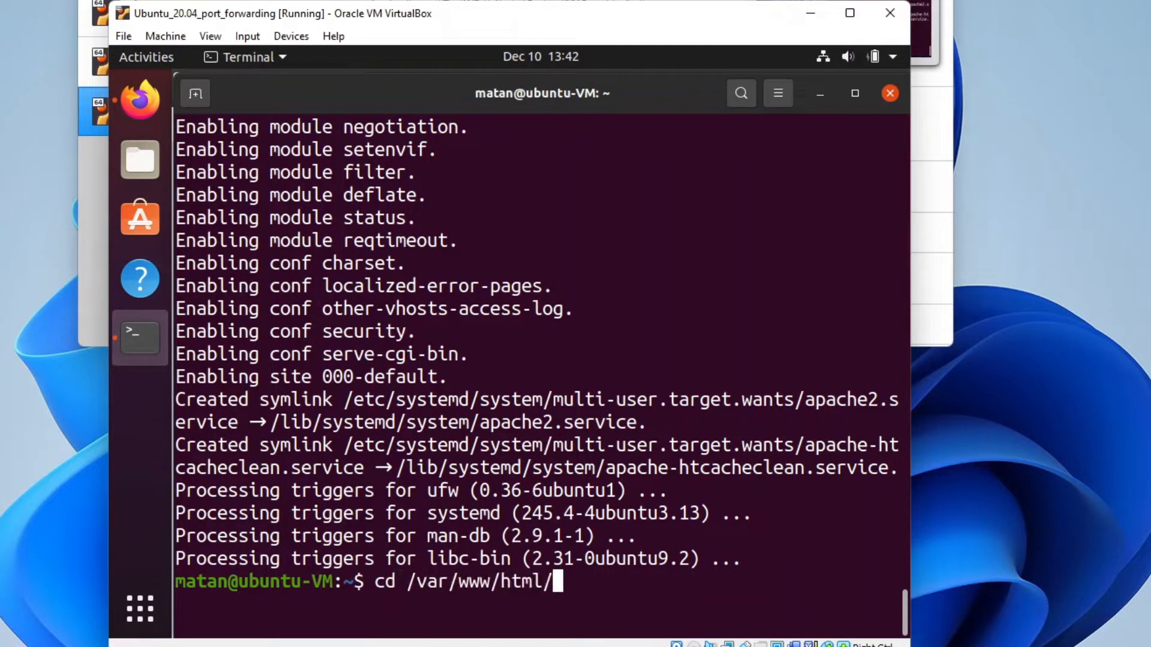
pyautogui.press('Return')
pyautogui.write('ls')
pyautogui.press('Return')
pyautogui.write('sudo nano index.html')
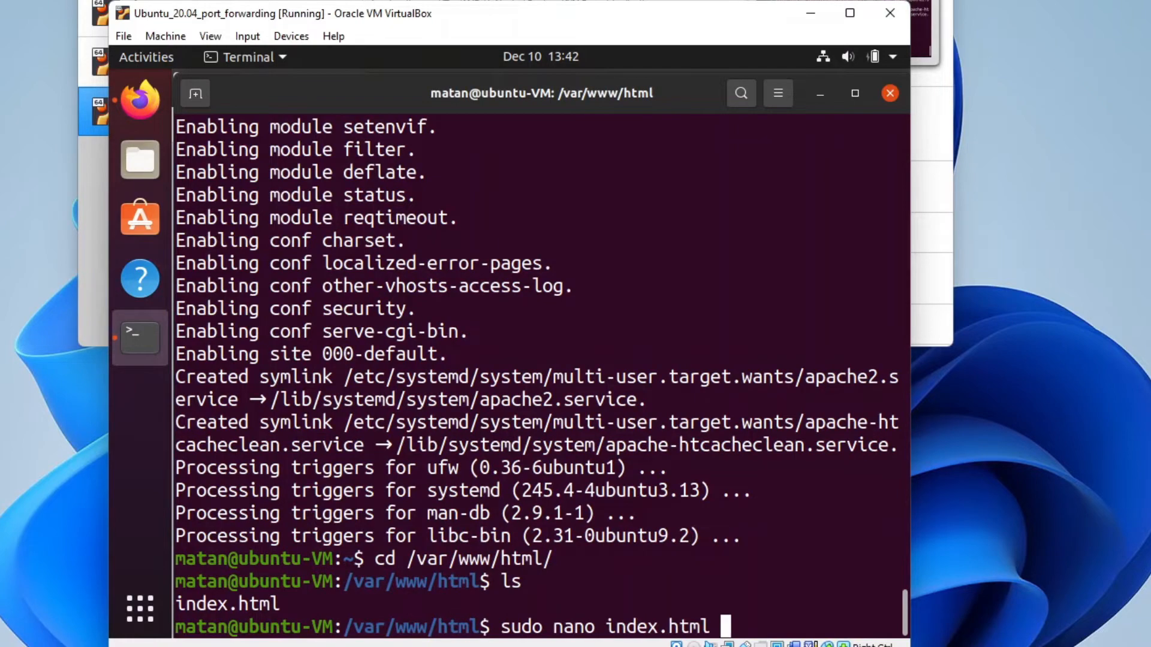
pyautogui.press('Return')
# Step: Replace the default page heading with 'This reply originated in the VM' and save index.html
pyautogui.hotkey('ctrl', 'w')
pyautogui.write('default')
pyautogui.press('Return')
pyautogui.hotkey('ctrl', 'w')
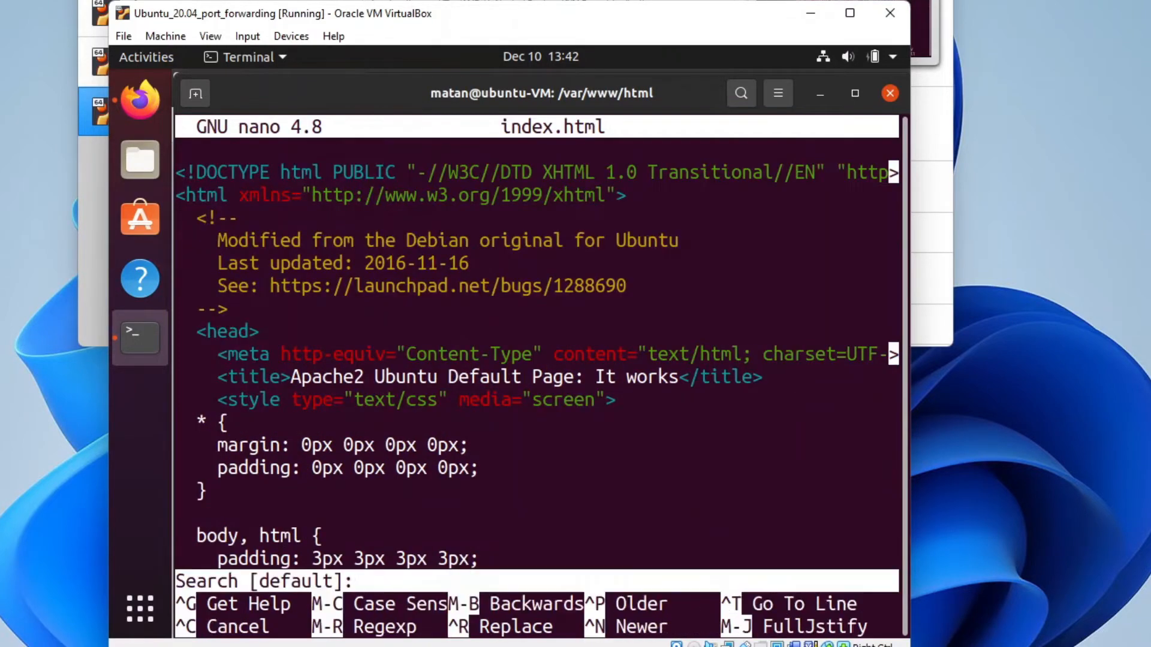
pyautogui.press('Return')
pyautogui.press('Left')
pyautogui.press('Left')
pyautogui.press('Left')
pyautogui.press('Left')
pyautogui.press('Left')
pyautogui.press('Left')
pyautogui.press('Left')
pyautogui.press('Left')
pyautogui.press('Left')
pyautogui.press('Left')
pyautogui.press('Left')
pyautogui.press('Left')
pyautogui.press('Left')
pyautogui.press('Left')
pyautogui.press('Left')
pyautogui.press('Delete')
pyautogui.press('Delete')
pyautogui.press('Delete')
pyautogui.press('Delete')
pyautogui.press('Delete')
pyautogui.press('Delete')
pyautogui.press('Delete')
pyautogui.press('Delete')
pyautogui.press('Delete')
pyautogui.press('Delete')
pyautogui.press('Delete')
pyautogui.press('Delete')
pyautogui.press('Delete')
pyautogui.press('Delete')
pyautogui.press('Delete')
pyautogui.press('Delete')
pyautogui.press('Delete')
pyautogui.press('Delete')
pyautogui.press('Delete')
pyautogui.press('Delete')
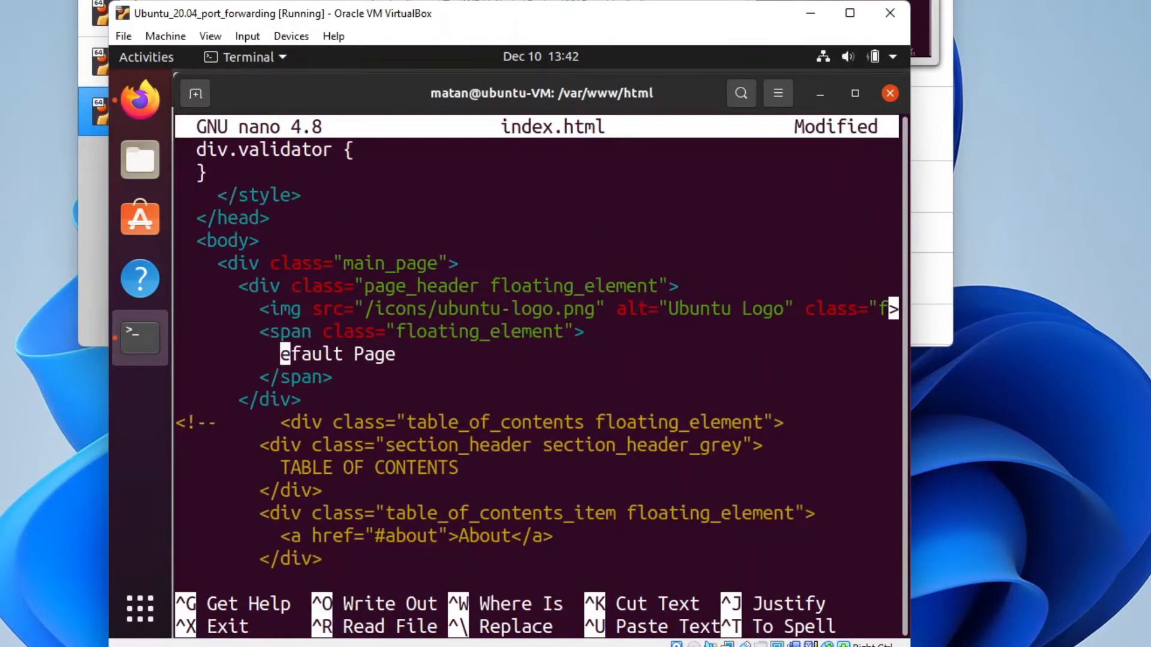
pyautogui.write('This reply originated in the VM')
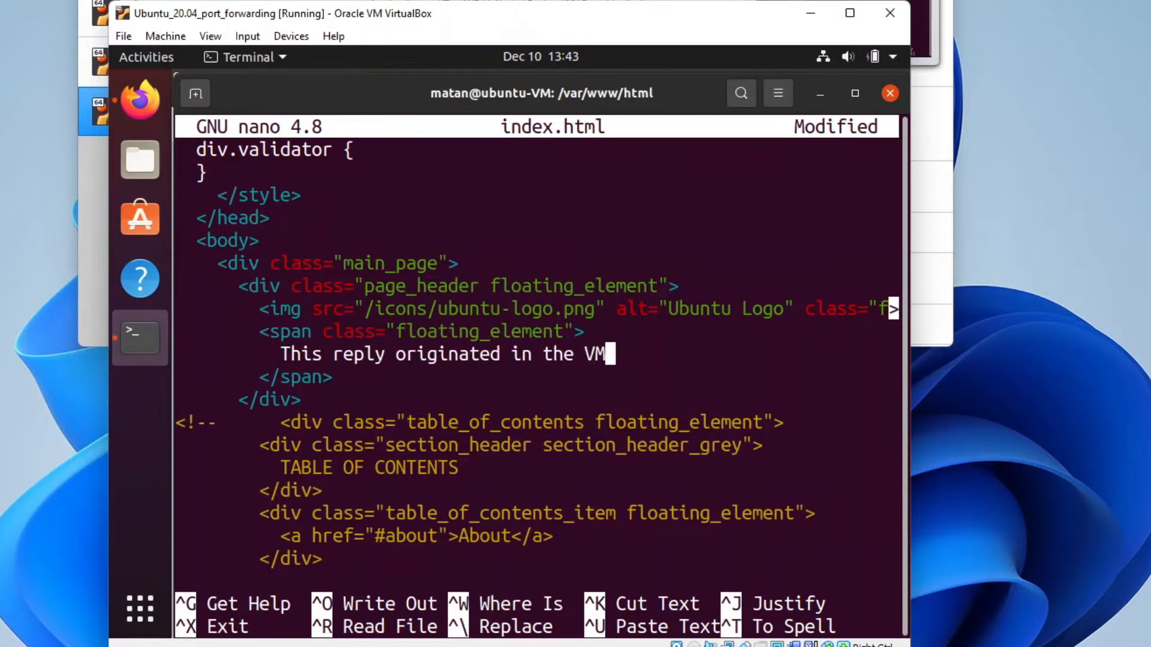
pyautogui.hotkey('ctrl', 'o')
pyautogui.press('Return')
# Step: Reload 127.0.0.1 in Firefox to confirm the new heading appears
pyautogui.hotkey('alt', 'Tab')
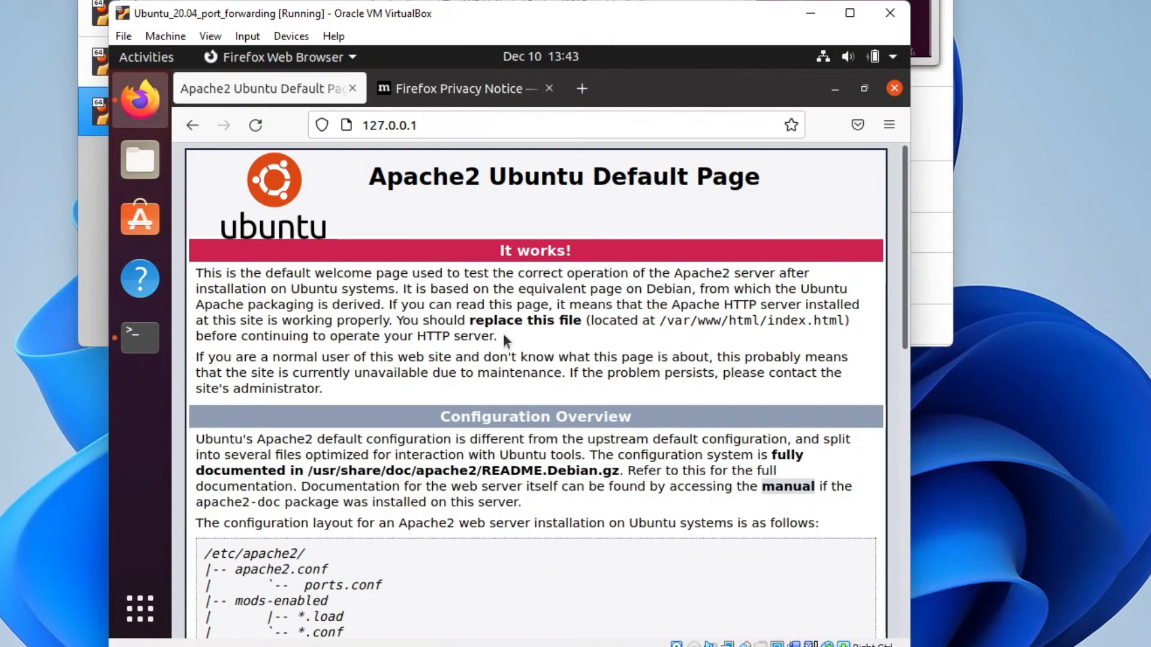
pyautogui.click(256, 125)
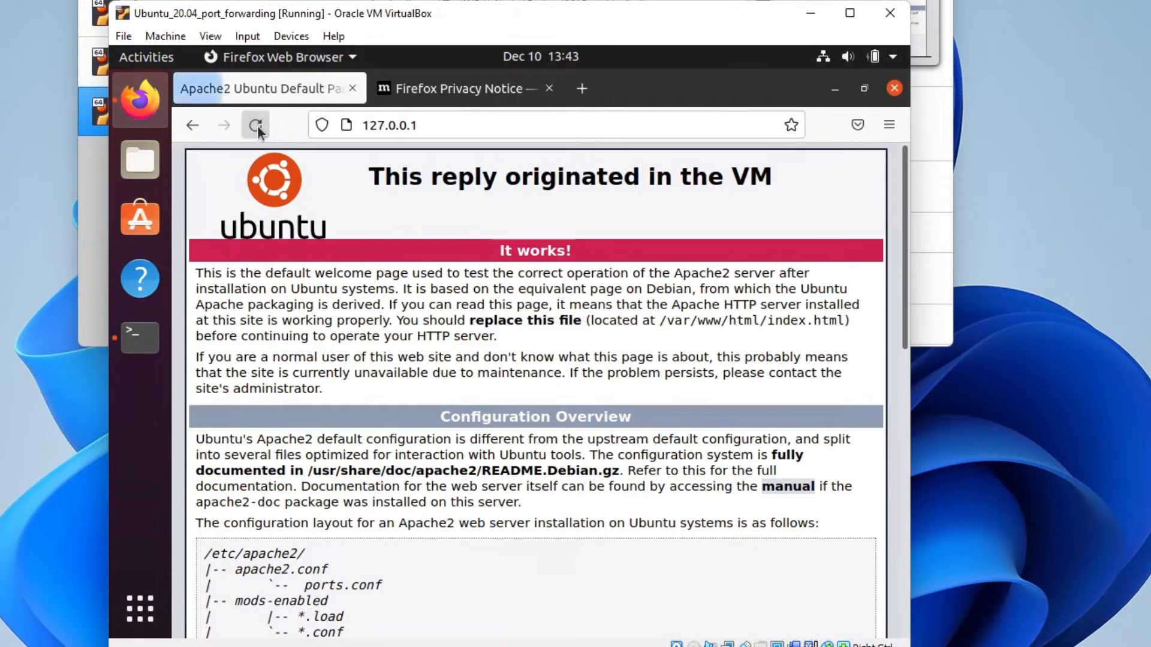
pyautogui.tripleClick(427, 174)
pyautogui.click(433, 227)
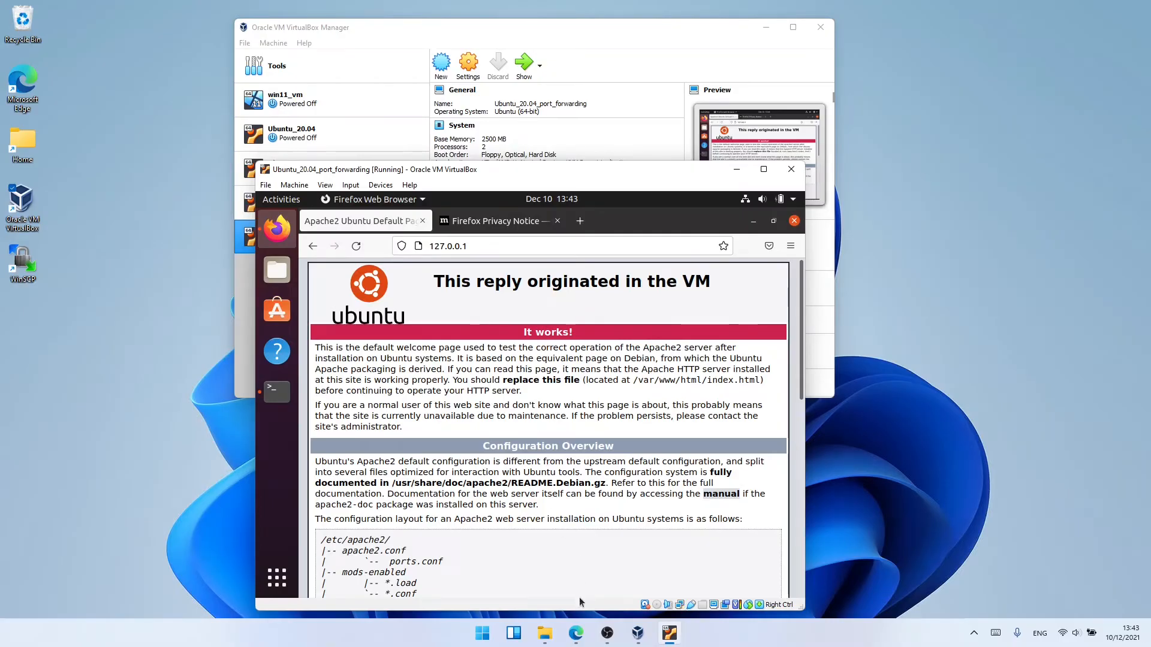
# Step: Load 127.0.0.1:80 in the host's Edge, see the connection refused, then minimize Edge
pyautogui.click(577, 633)
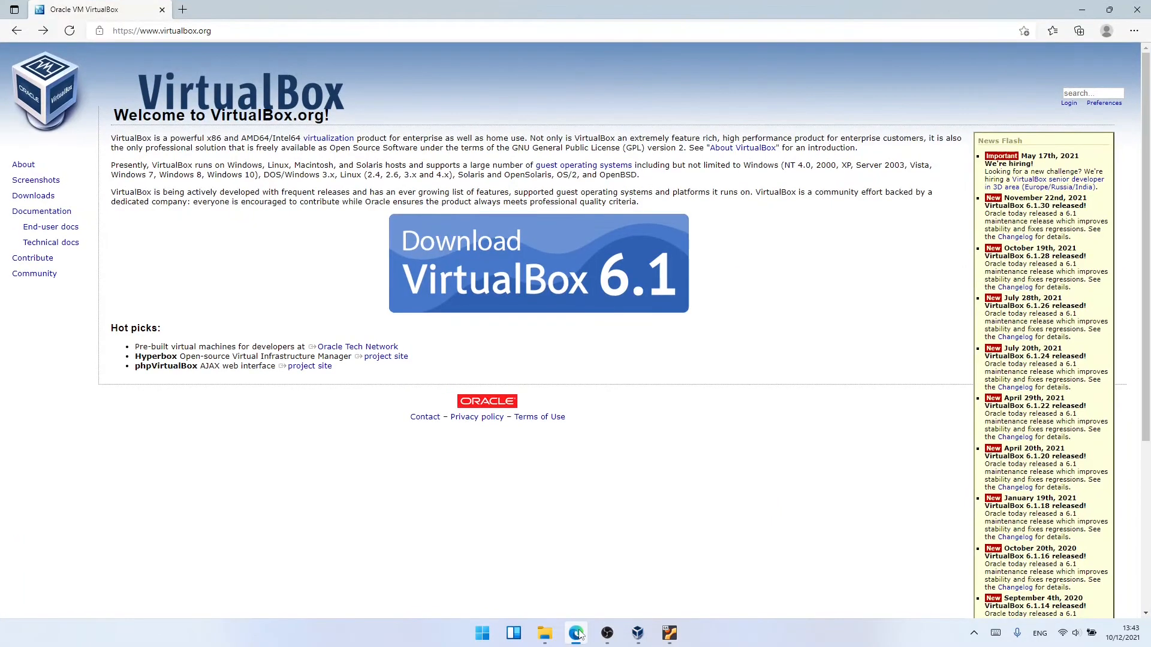
pyautogui.hotkey('ctrl', 'l')
pyautogui.write('127.0.0.1:80')
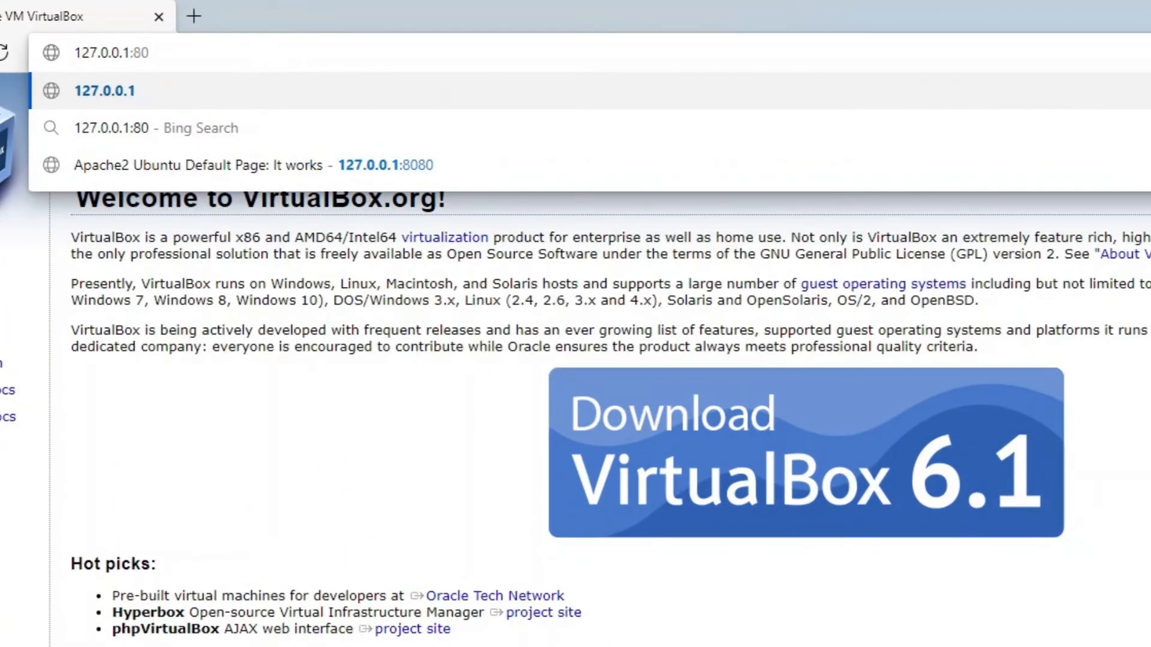
pyautogui.press('Return')
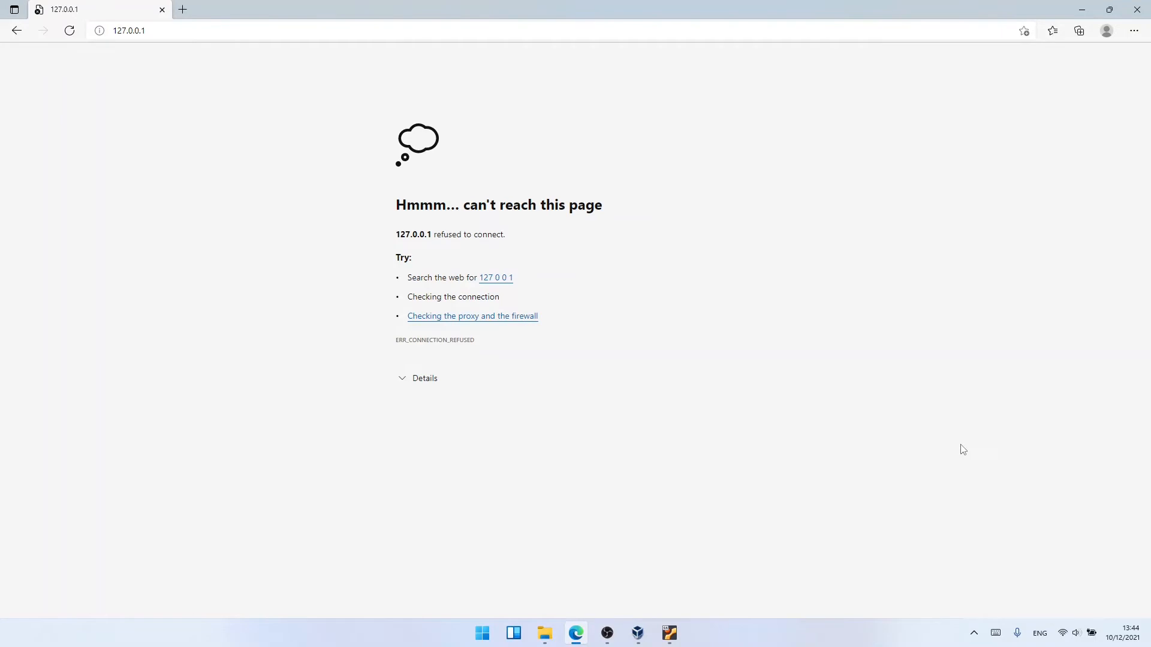
pyautogui.click(1081, 10)
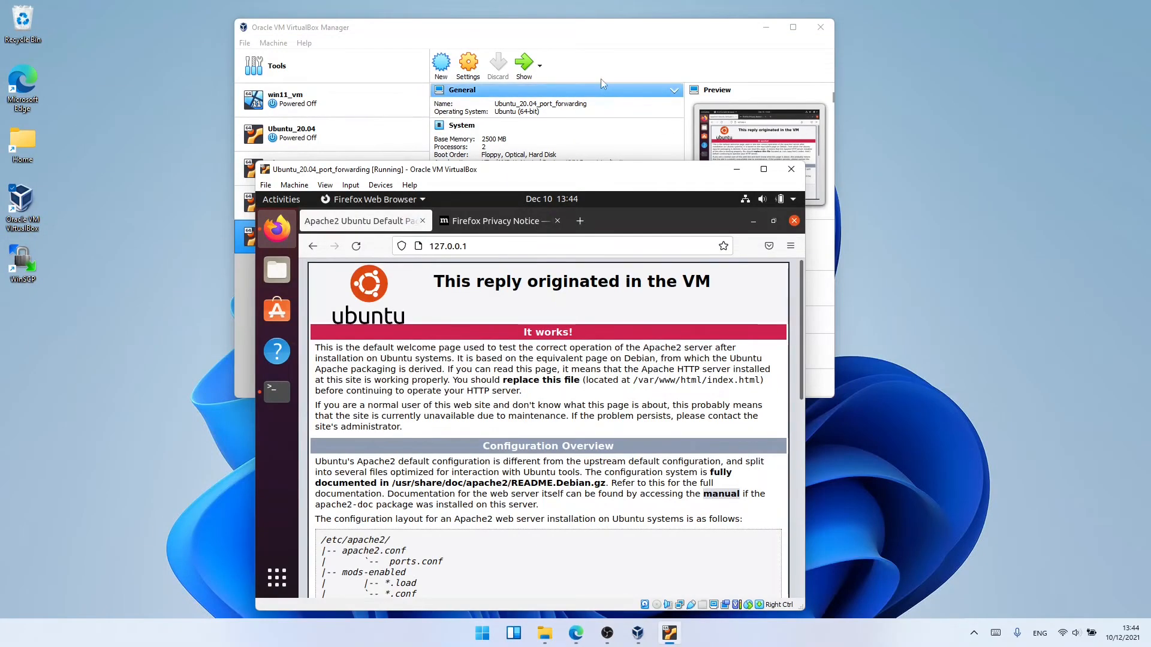
# Step: Open the Port Forwarding Rules dialog from the VM's Network > Advanced settings
pyautogui.click(606, 41)
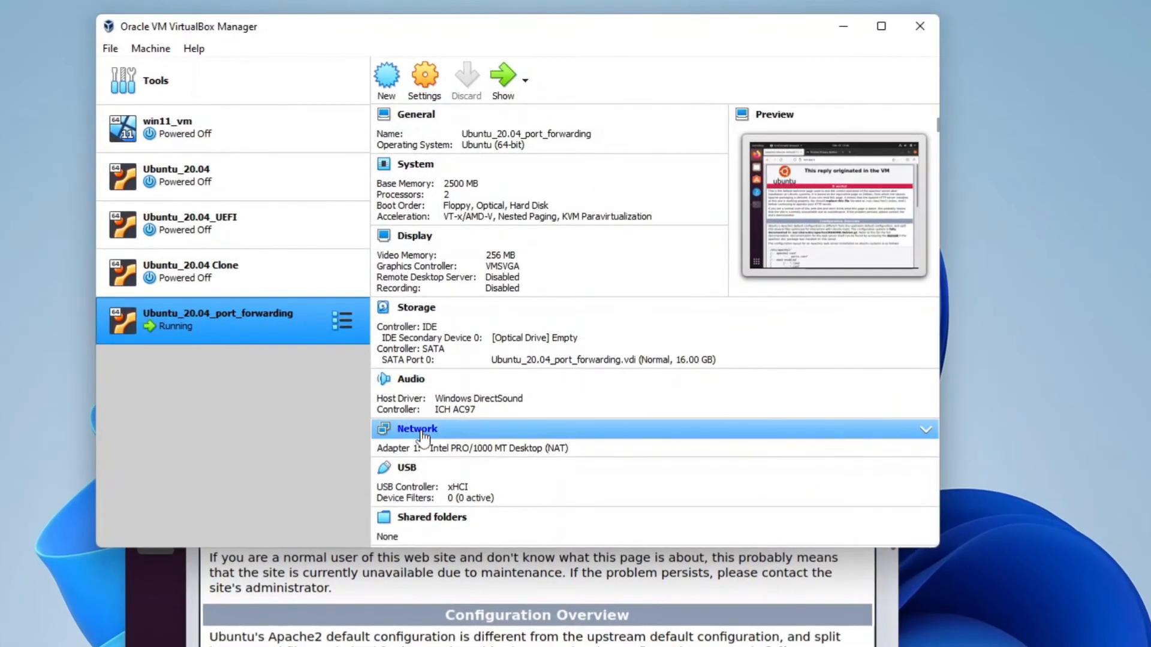
pyautogui.click(420, 430)
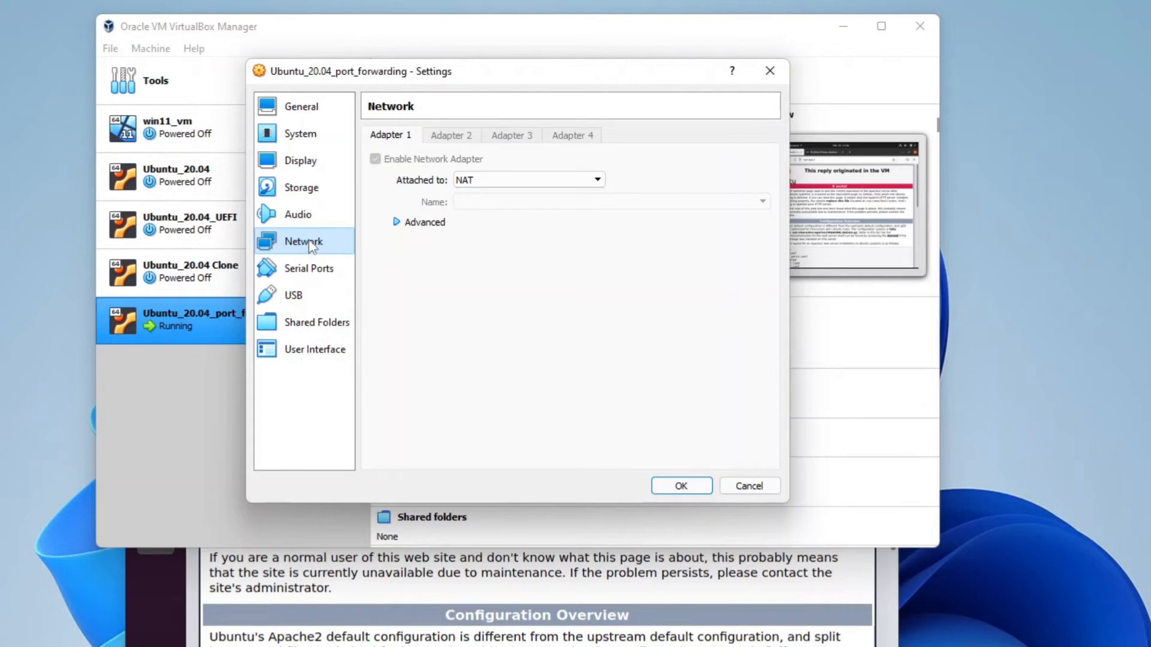
pyautogui.click(423, 225)
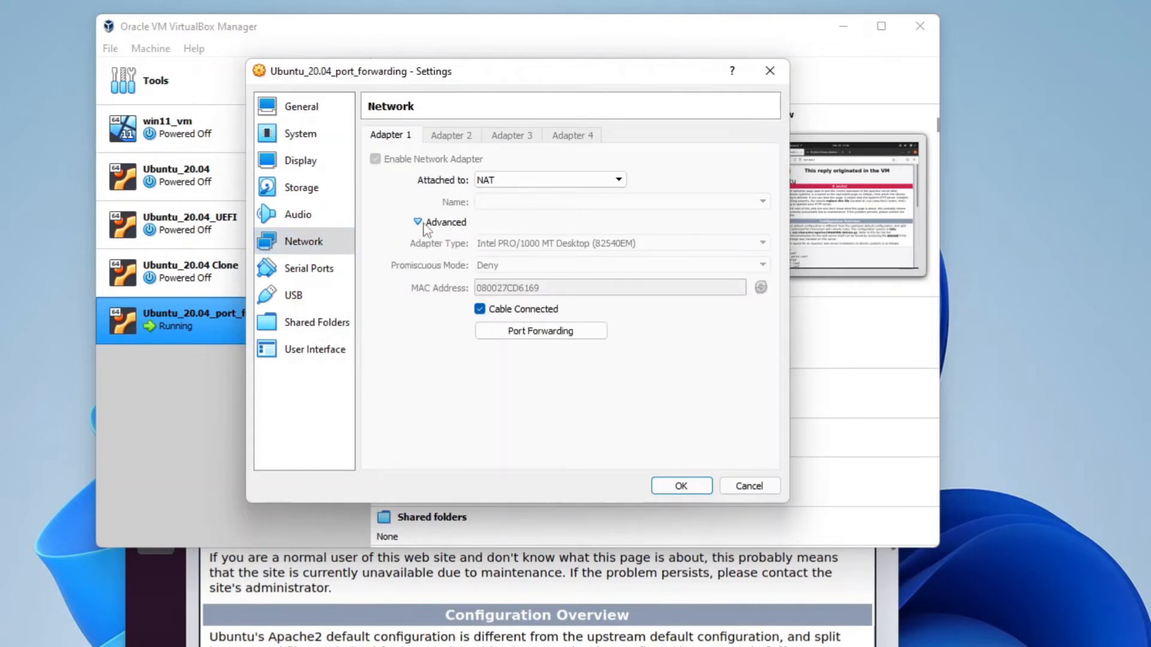
pyautogui.click(525, 340)
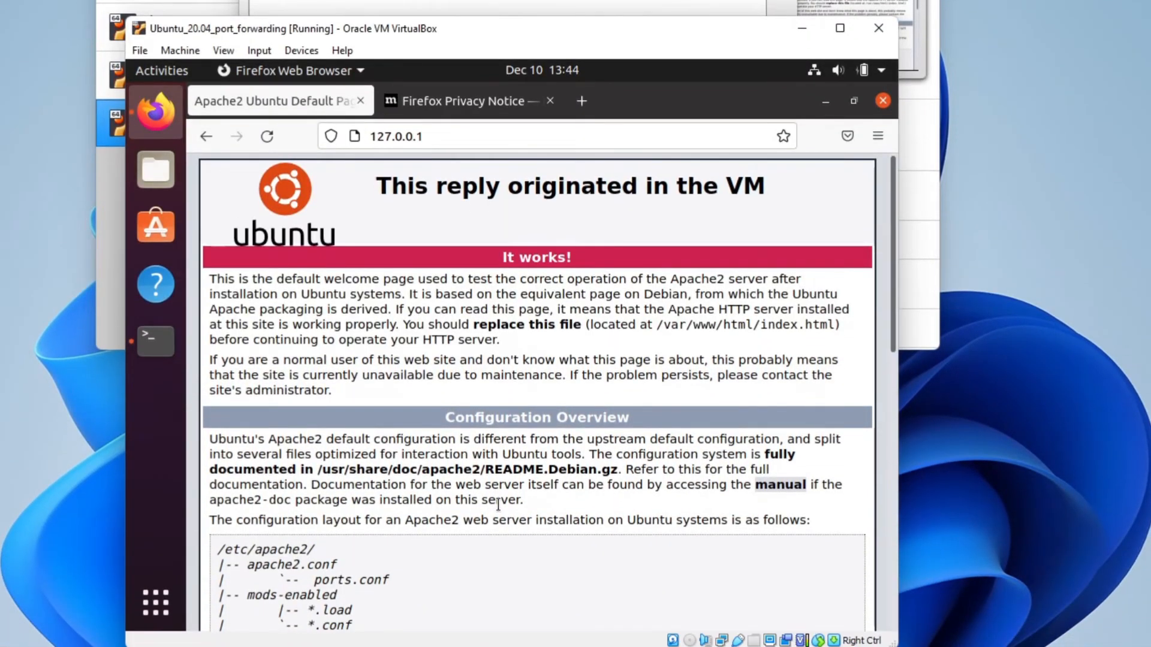
# Step: Exit nano in the guest terminal and run ip a to find address 10.0.2.15
pyautogui.hotkey('alt', 'Tab')
pyautogui.hotkey('ctrl', 'x')
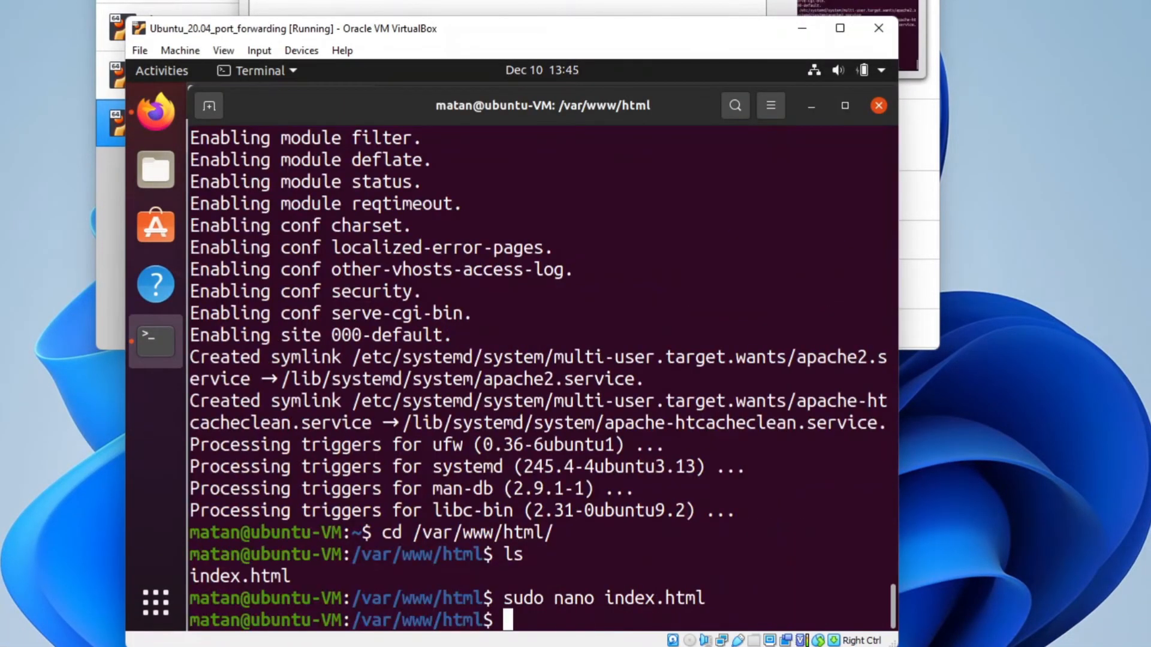
pyautogui.write('ip a')
pyautogui.press('Return')
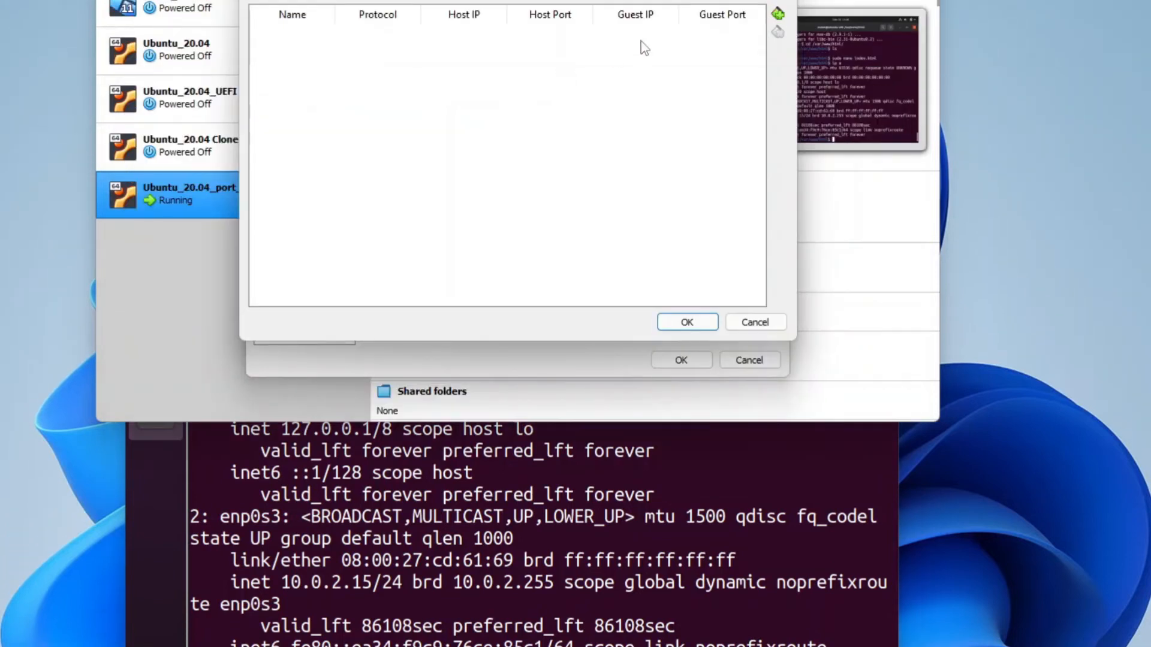
# Step: Add a forwarding rule with Host IP 127.0.0.1 and Host Port 8080
pyautogui.click(779, 14)
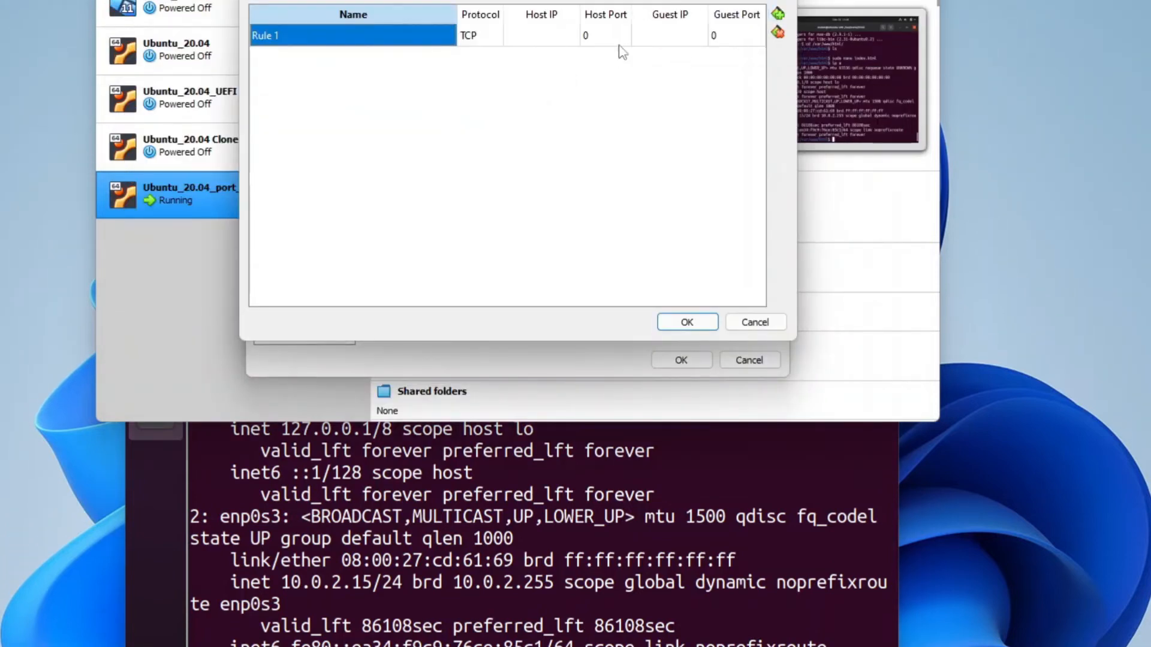
pyautogui.click(535, 42)
pyautogui.write('127.')
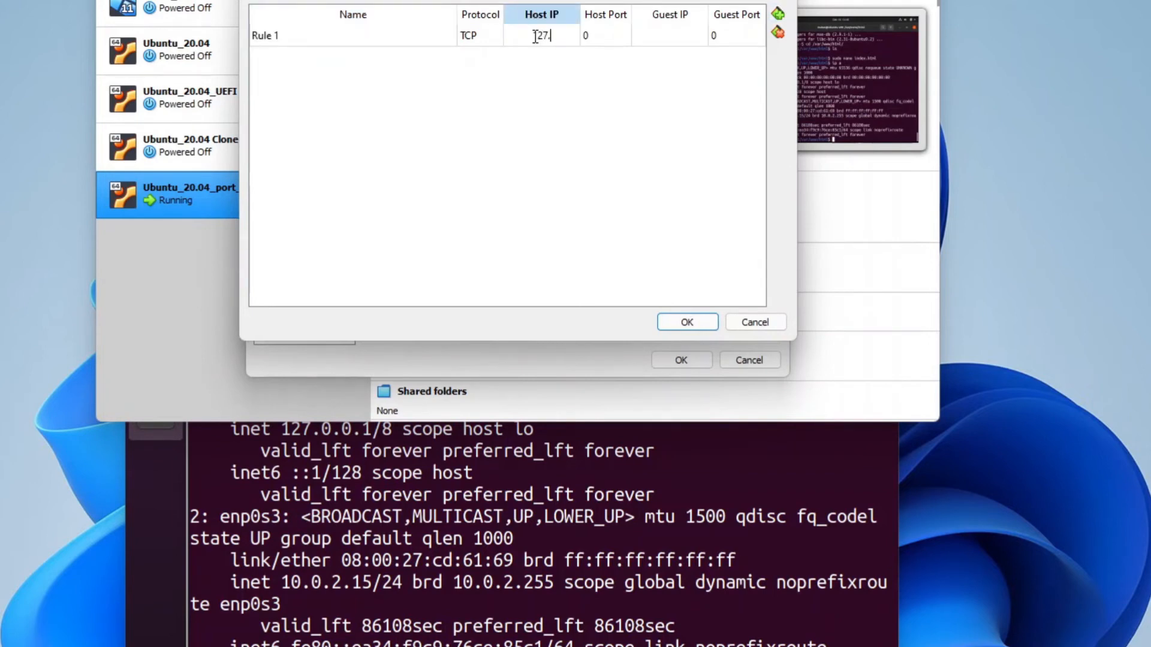
pyautogui.write('0.0.1')
pyautogui.press('Return')
pyautogui.click(602, 38)
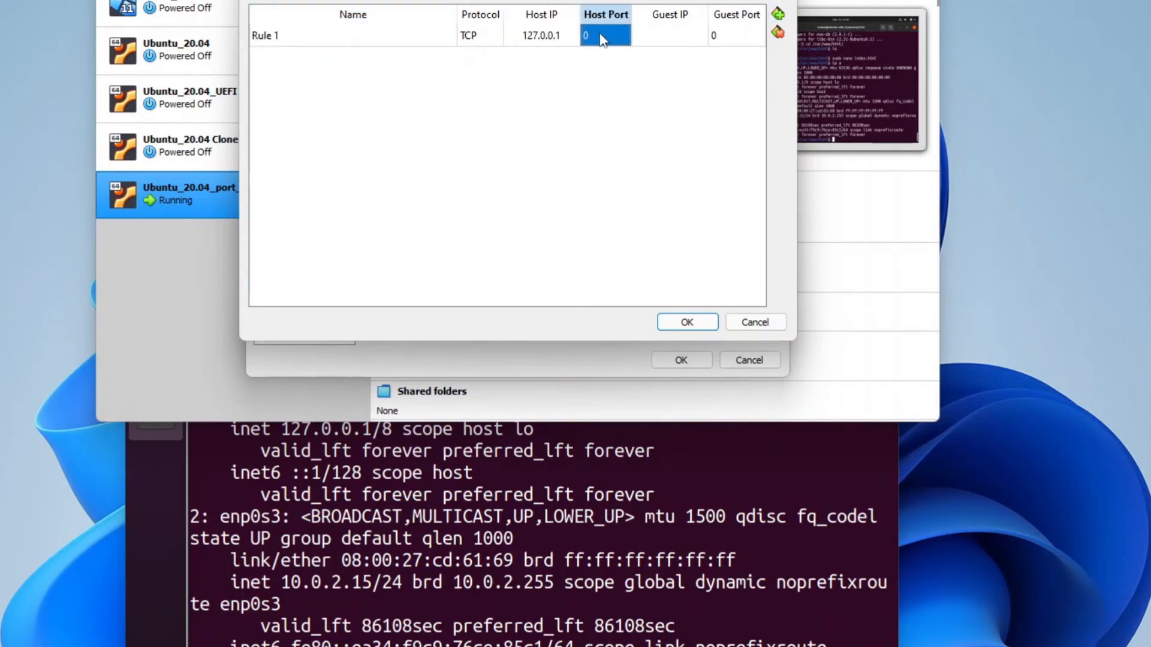
pyautogui.write('8080')
# Step: Set Guest IP 10.0.2.15 and Guest Port 80, then confirm both dialogs with OK
pyautogui.click(660, 38)
pyautogui.write('10')
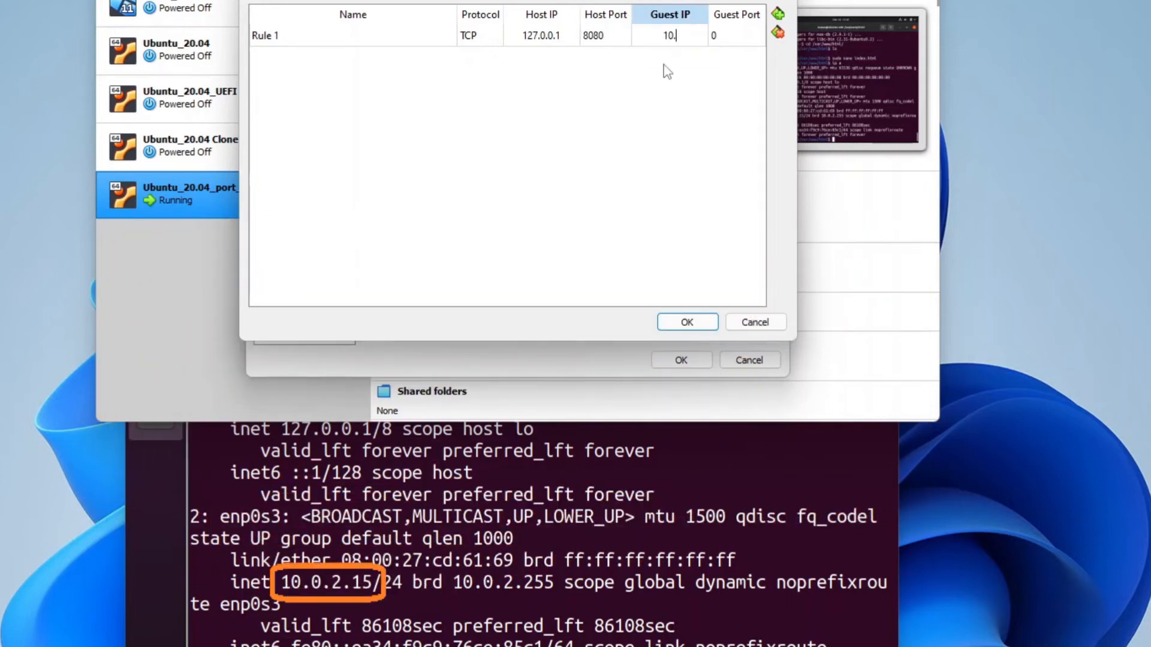
pyautogui.write('.0.2.15')
pyautogui.click(726, 37)
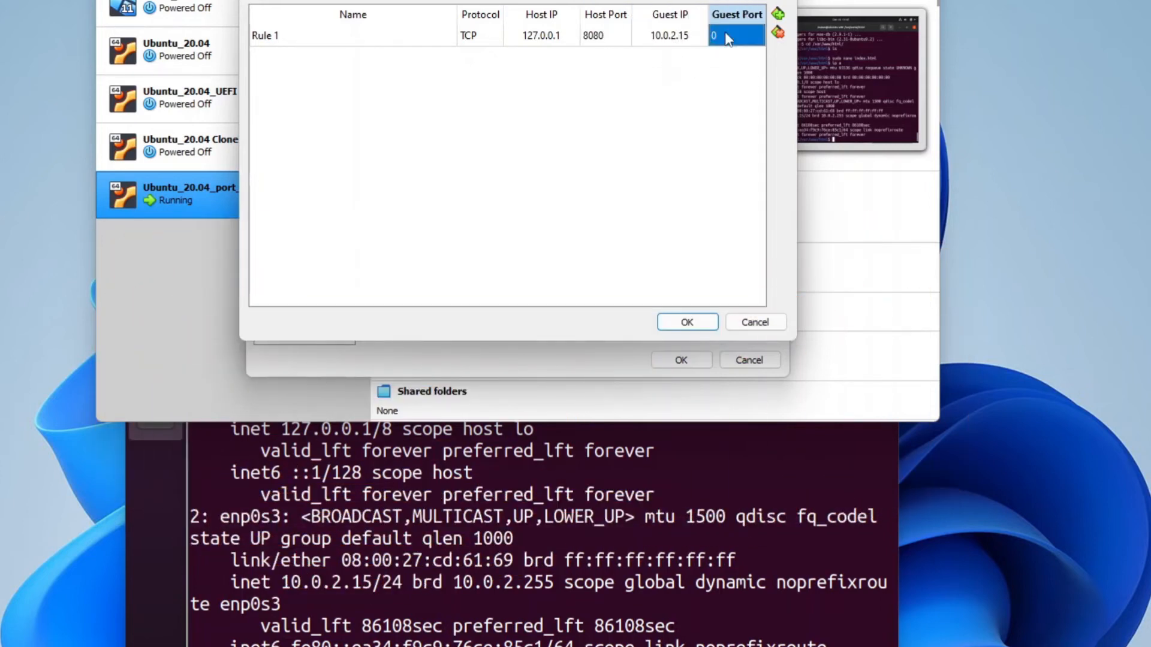
pyautogui.write('80')
pyautogui.press('Return')
pyautogui.click(683, 324)
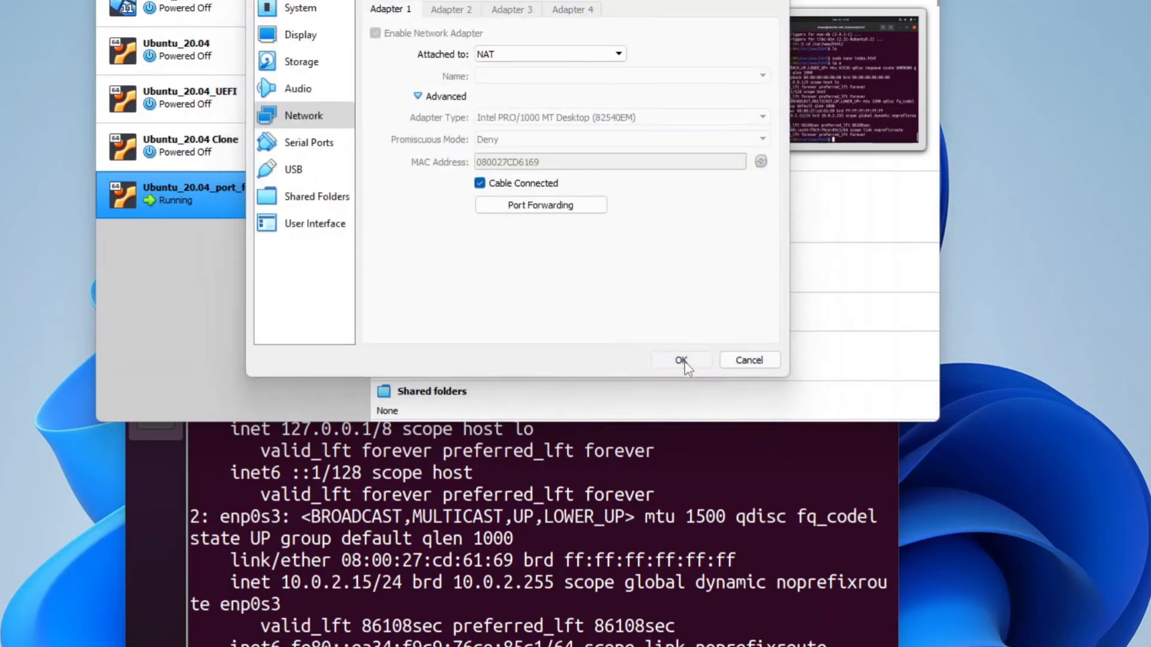
pyautogui.click(681, 361)
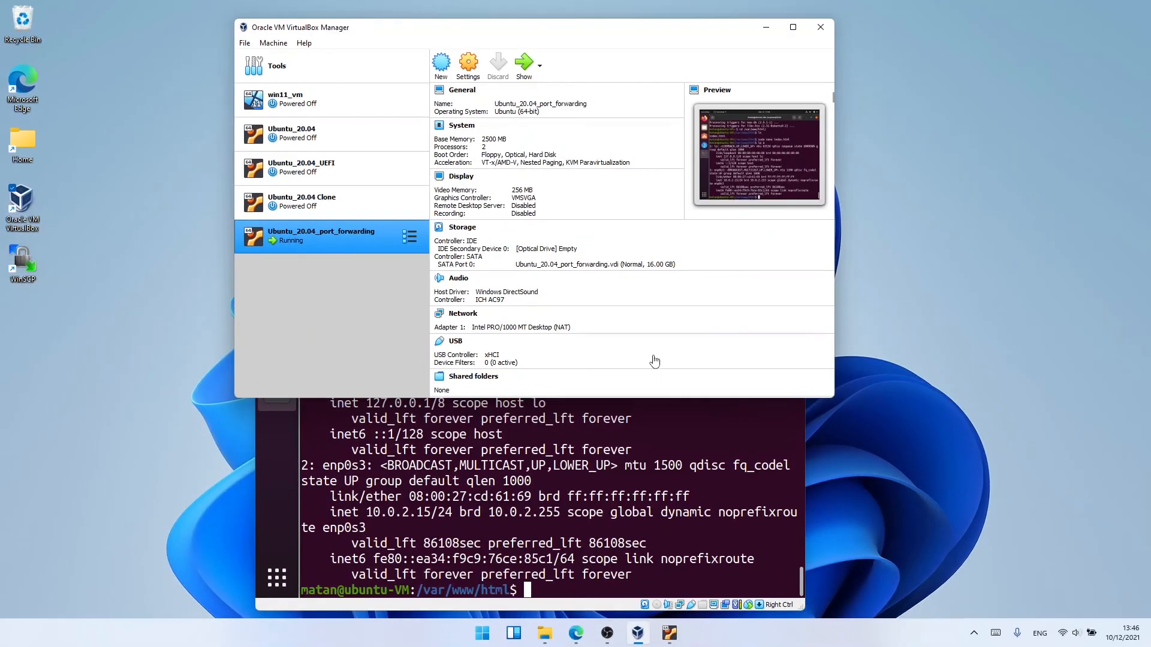
# Step: Append :8080 to 127.0.0.1 in Edge's address bar to load the VM's 'This reply originated in the VM' page
pyautogui.click(577, 633)
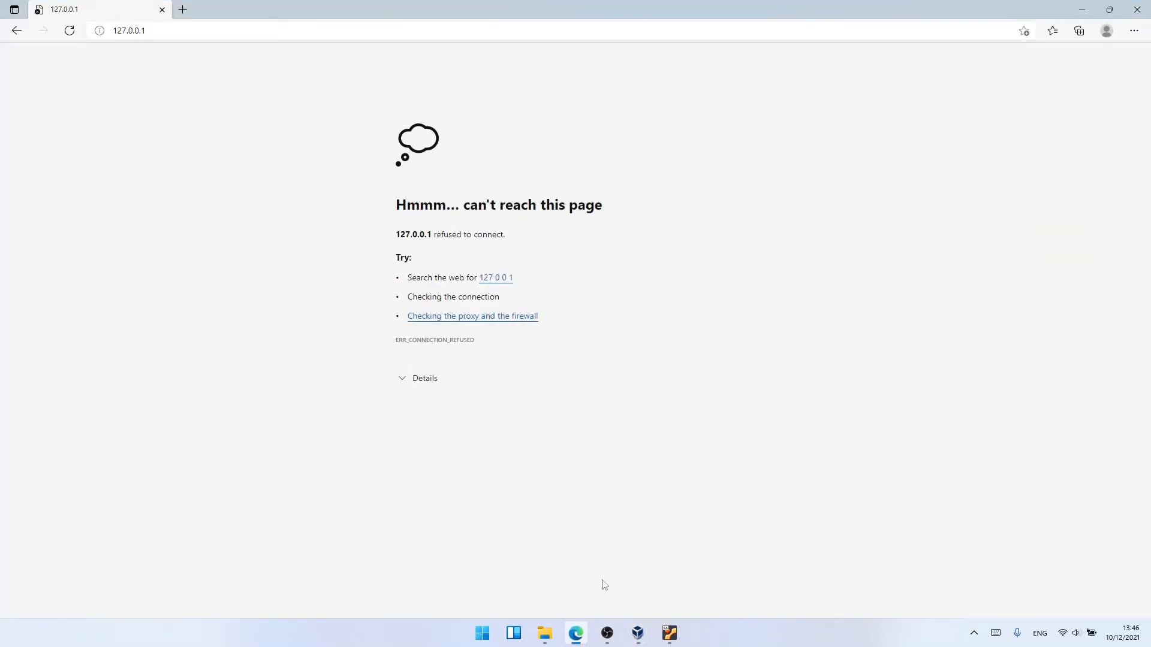
pyautogui.hotkey('ctrl', 'l')
pyautogui.press('End')
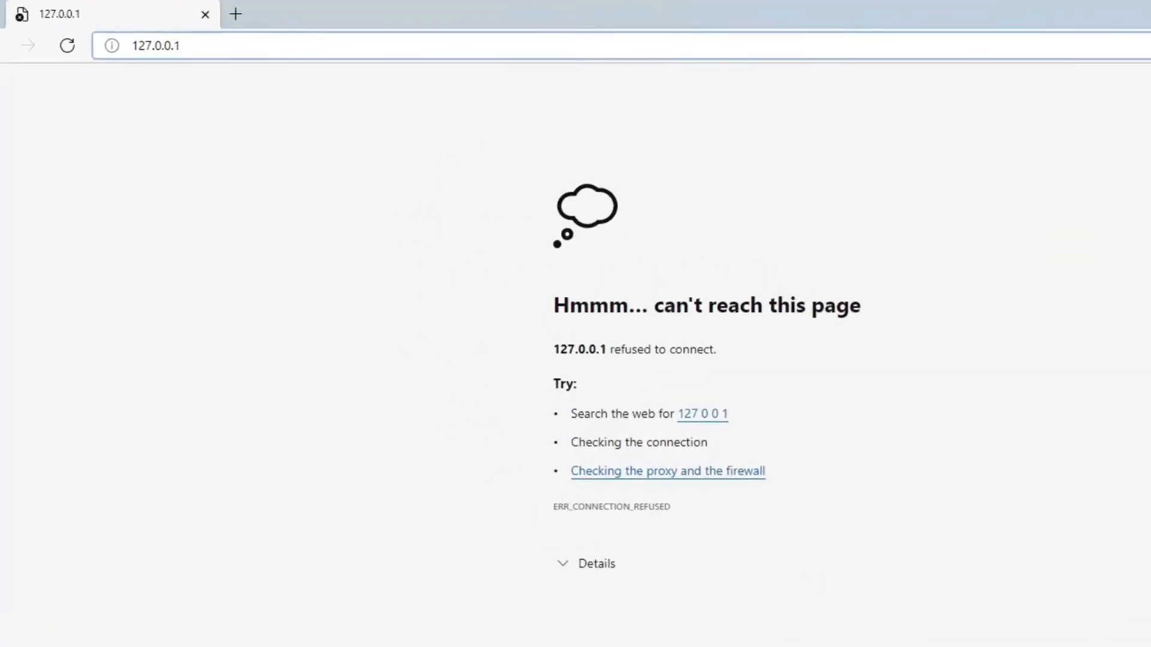
pyautogui.write(':8080')
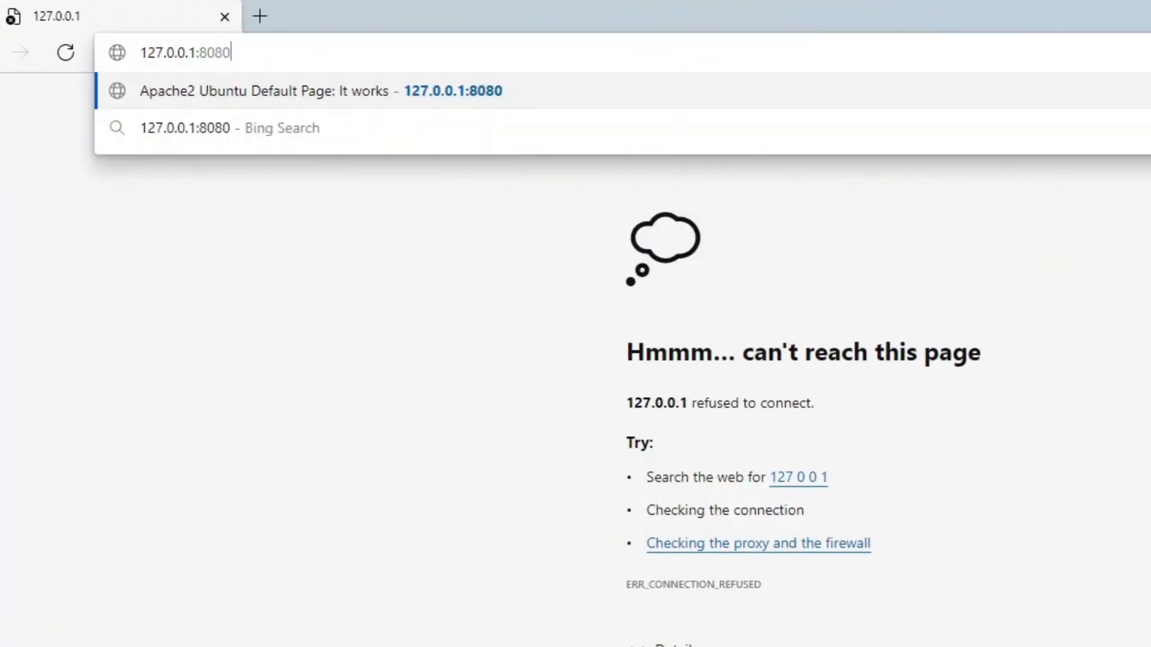
pyautogui.press('Return')
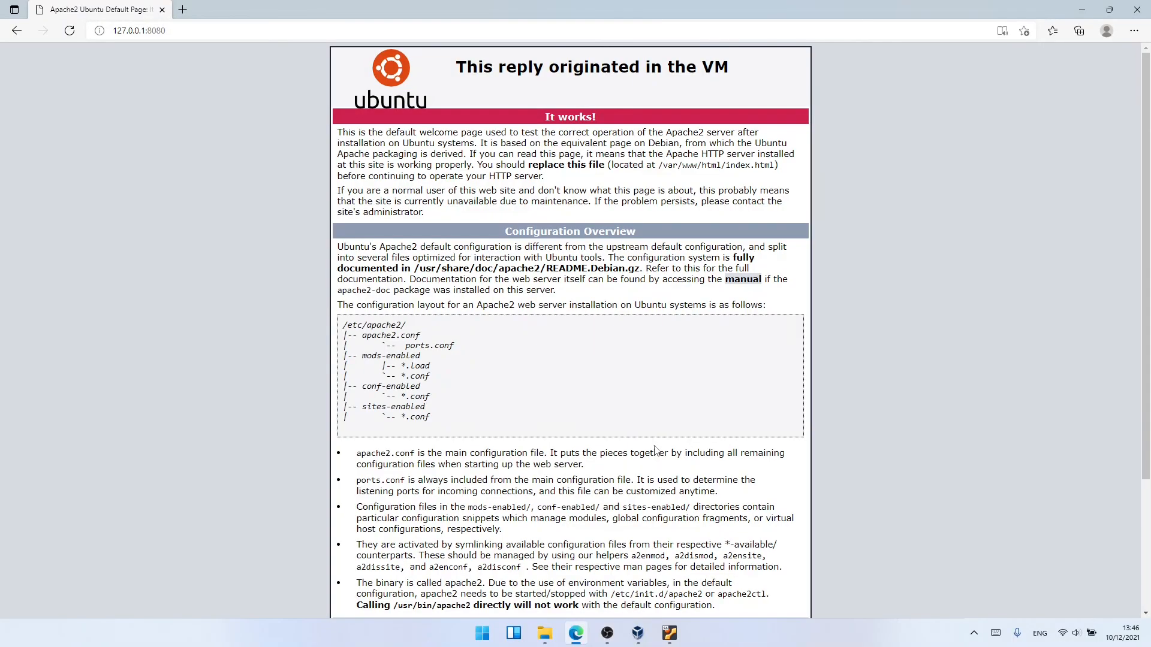